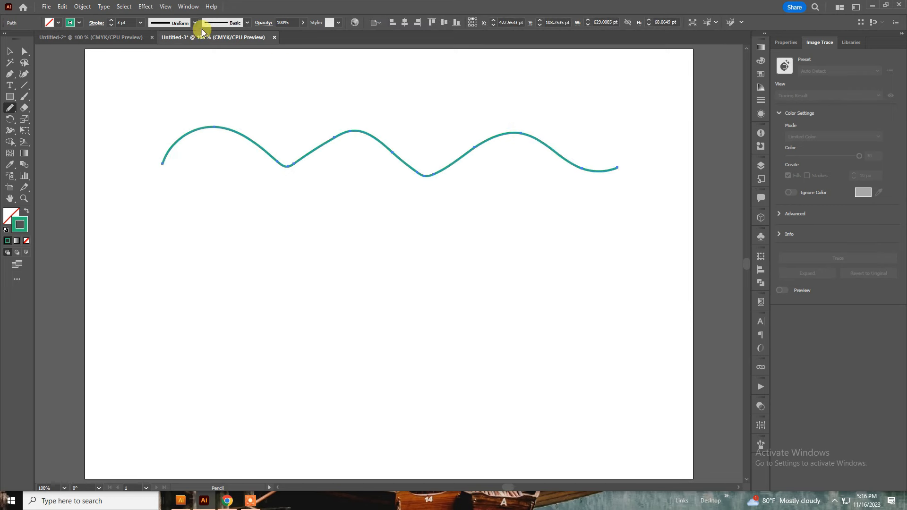
Step: Give the selected wavy path a 7 pt orange stroke and a yellow fill
click(140, 23)
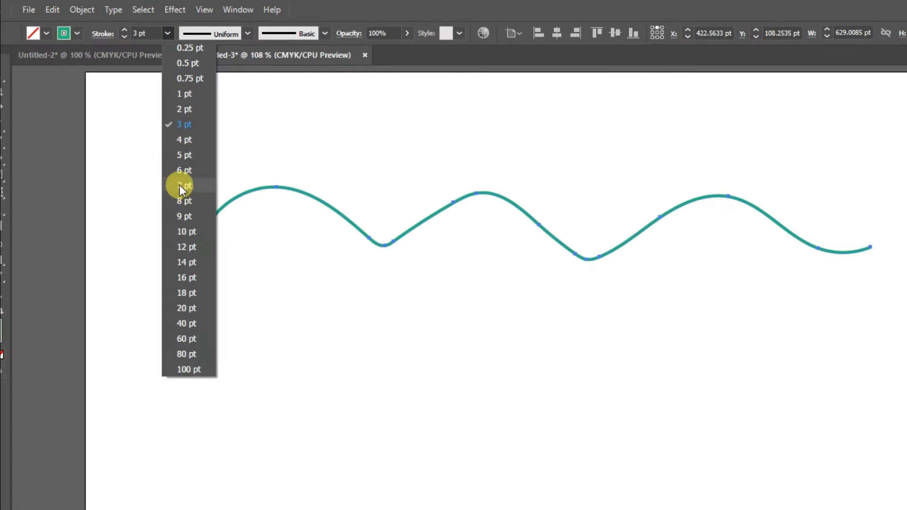
click(149, 126)
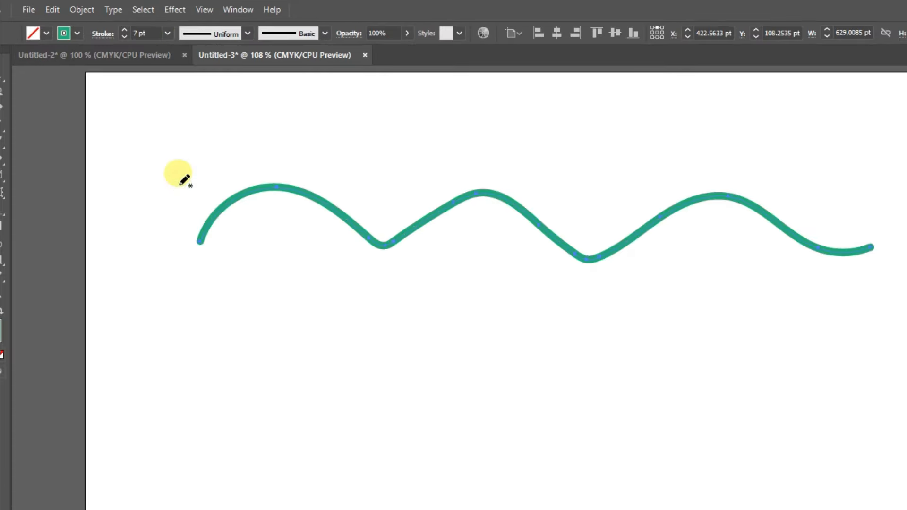
click(77, 33)
click(72, 57)
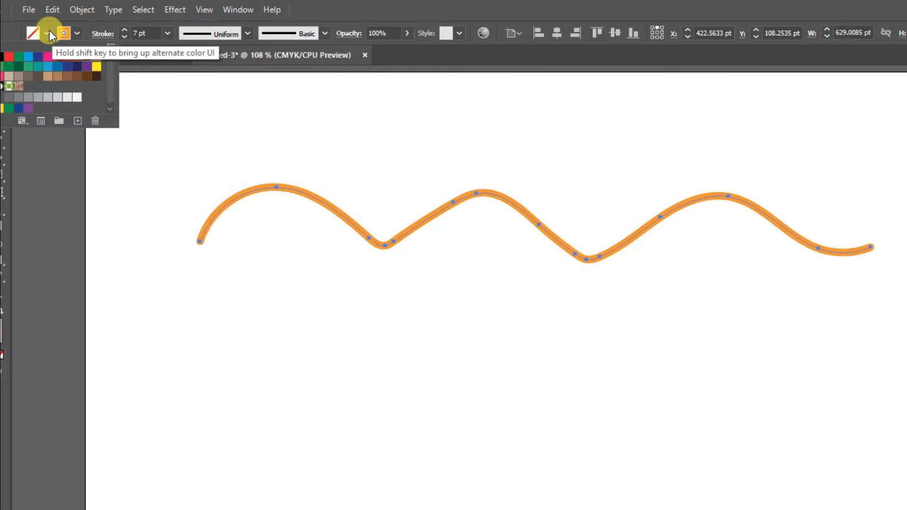
click(47, 33)
click(49, 57)
Step: Apply a variable width profile to the wavy path's stroke, tapered at both ends and thickest past the middle
click(248, 33)
click(212, 46)
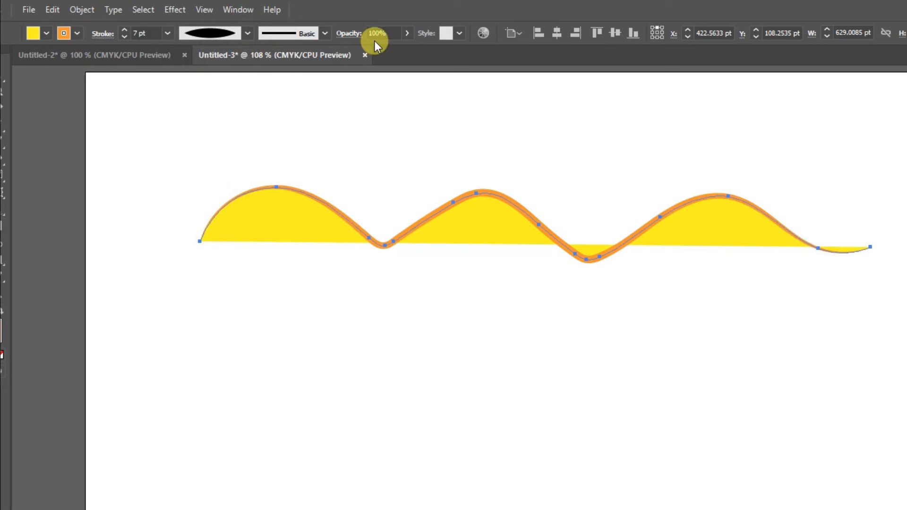
click(247, 33)
click(243, 164)
click(522, 349)
click(493, 219)
Step: Make the wavy path's stroke dashed, with 12 pt dashes aligned to corners and path ends
click(851, 138)
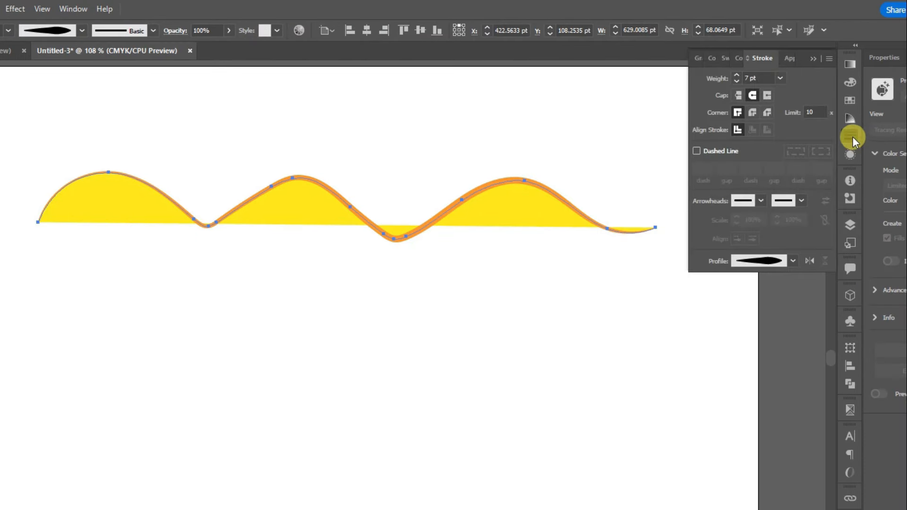
click(710, 148)
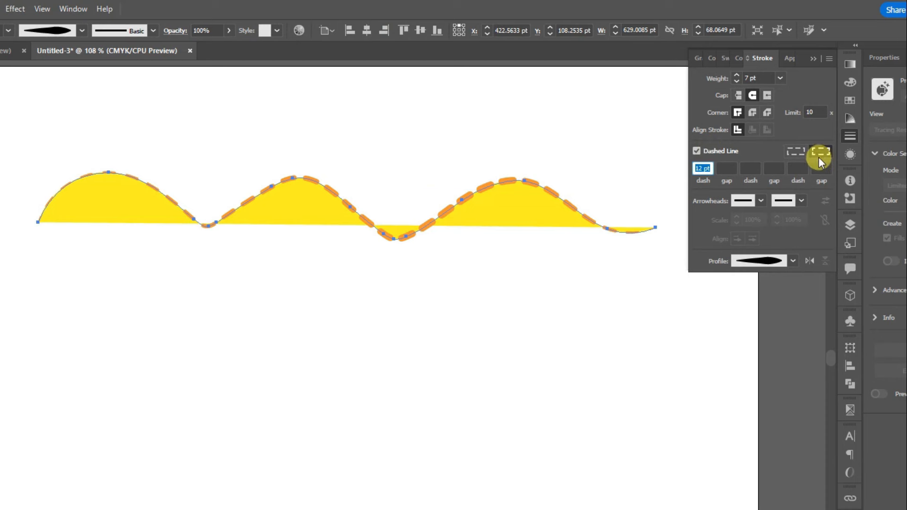
click(795, 154)
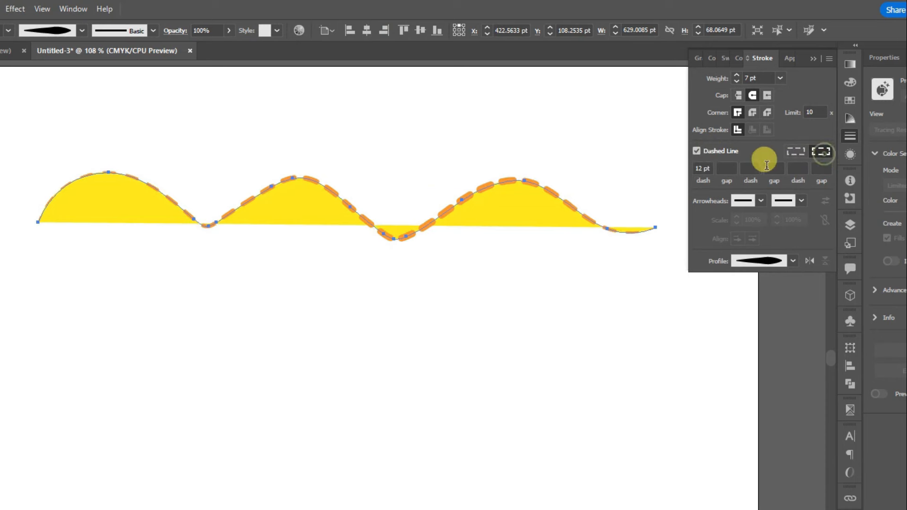
Step: Add outward-pointing arrowheads to the start and end of the dashed wavy path
click(762, 200)
click(689, 248)
click(801, 203)
click(740, 290)
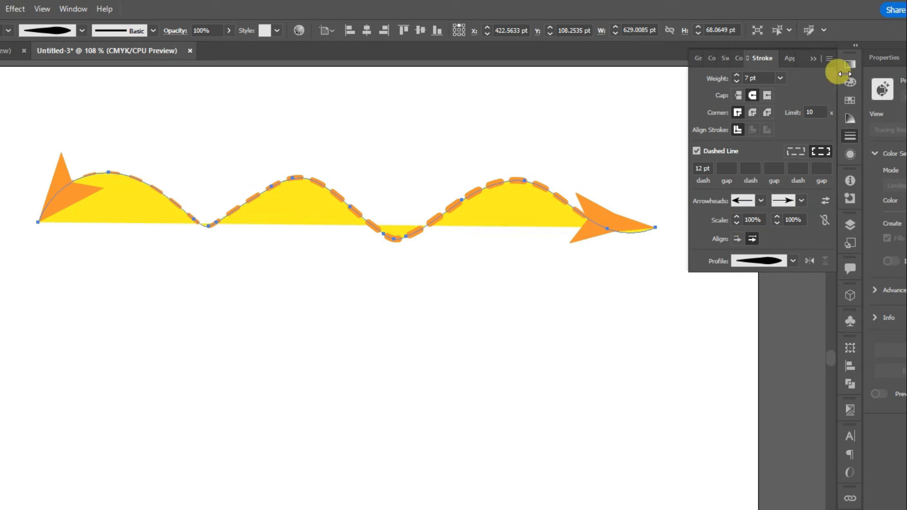
click(847, 135)
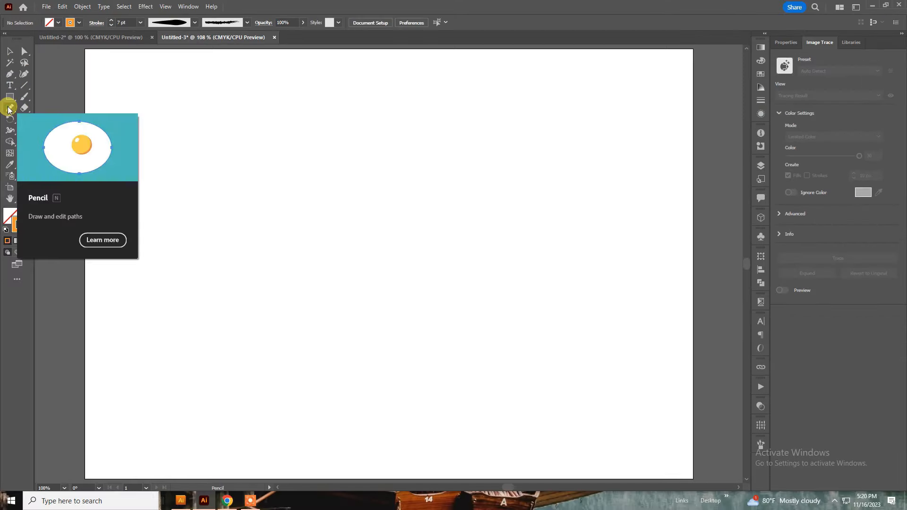
Step: With the Pencil tool's fidelity at Accurate, draw a wavy line about 578 pt wide and 72 pt high across the upper artboard
double_click(8, 105)
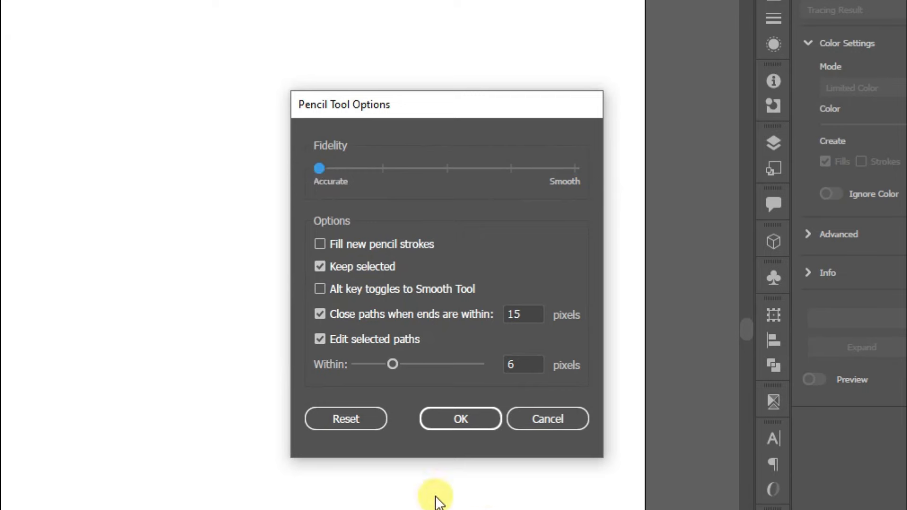
click(467, 422)
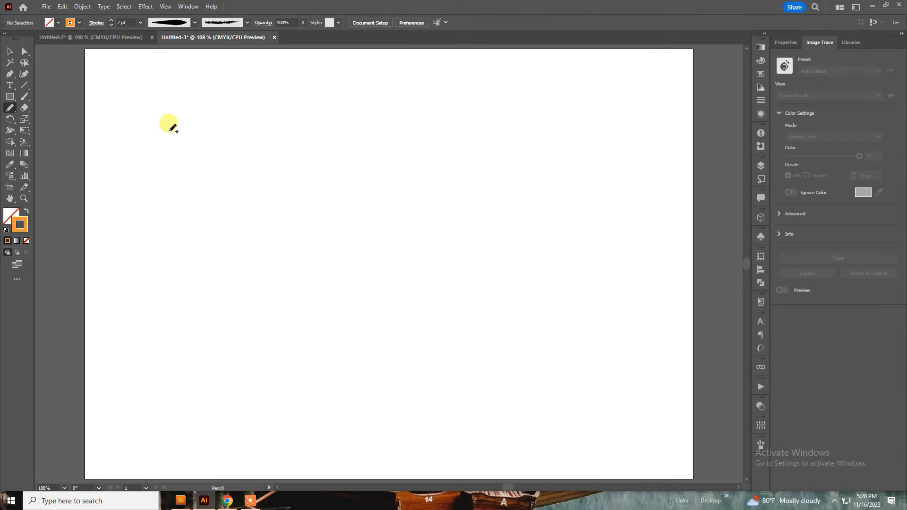
drag(158, 167, 577, 137)
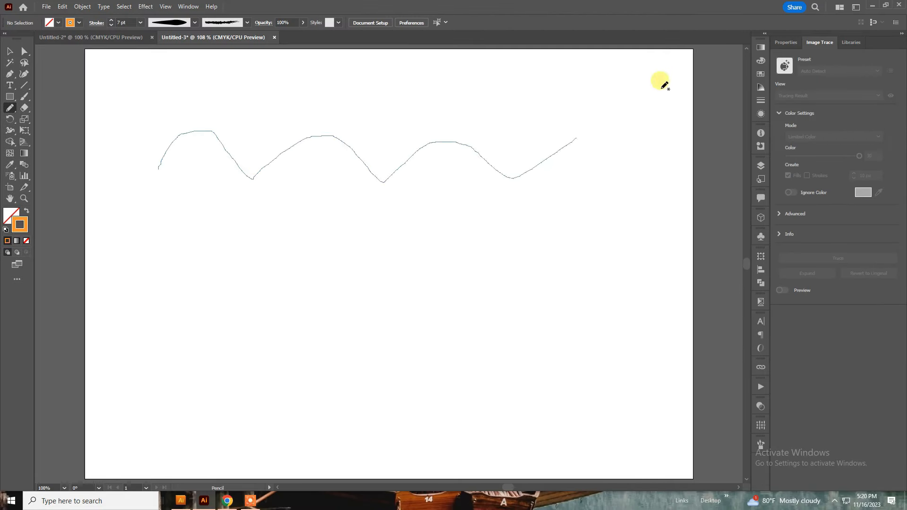
Step: Set the new wavy line's stroke weight to 4 pt and inspect its shape up close
click(760, 100)
click(676, 55)
click(677, 55)
click(677, 55)
ctrl+click(481, 98)
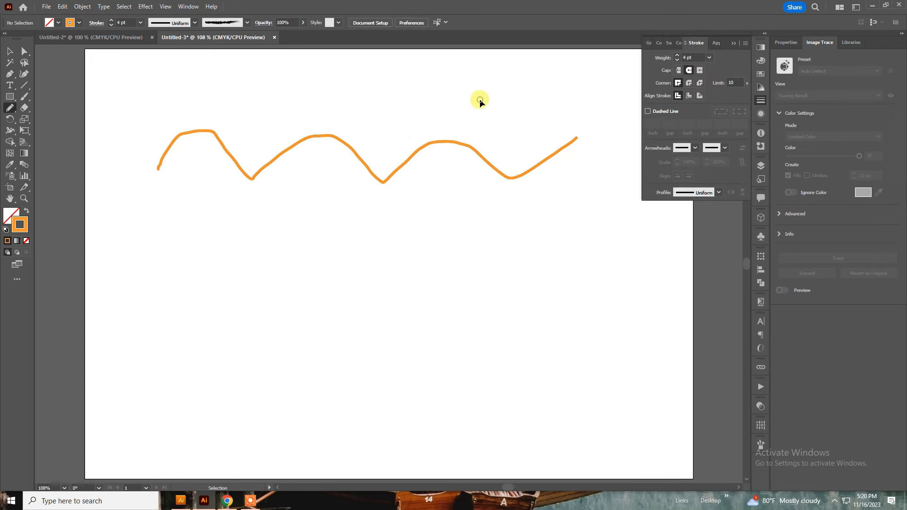
ctrl+click(437, 141)
drag(96, 95, 631, 297)
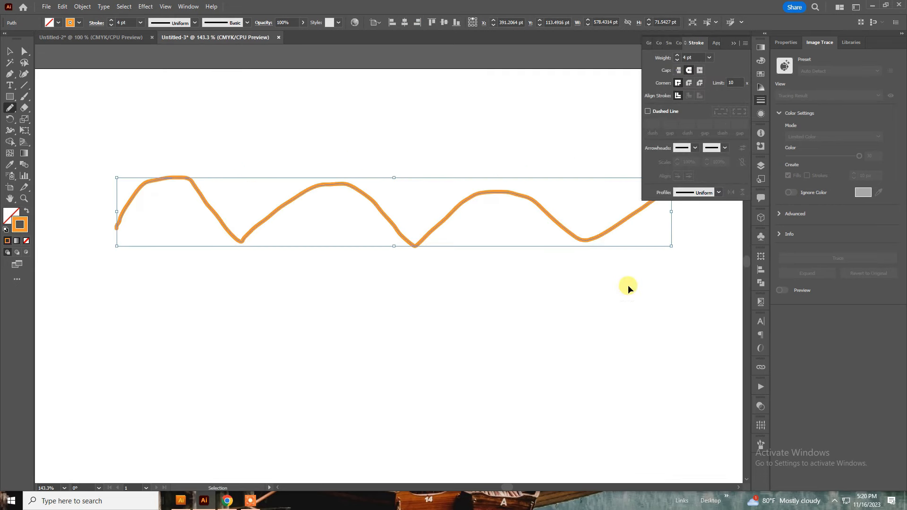
ctrl+click(489, 306)
Step: Set the Pencil tool's fidelity to Smooth and draw a second wavy line about 572 pt wide and 63 pt high below the first
drag(262, 300, 179, 199)
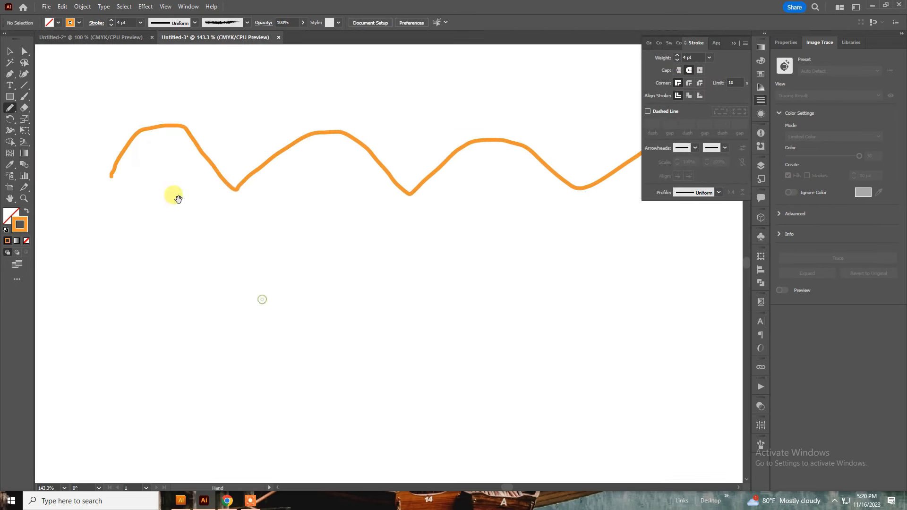
double_click(10, 109)
drag(611, 181, 657, 179)
click(602, 311)
mouse_move(137, 317)
mouse_down()
mouse_move(327, 301)
mouse_move(454, 335)
mouse_move(560, 285)
mouse_move(688, 317)
mouse_up()
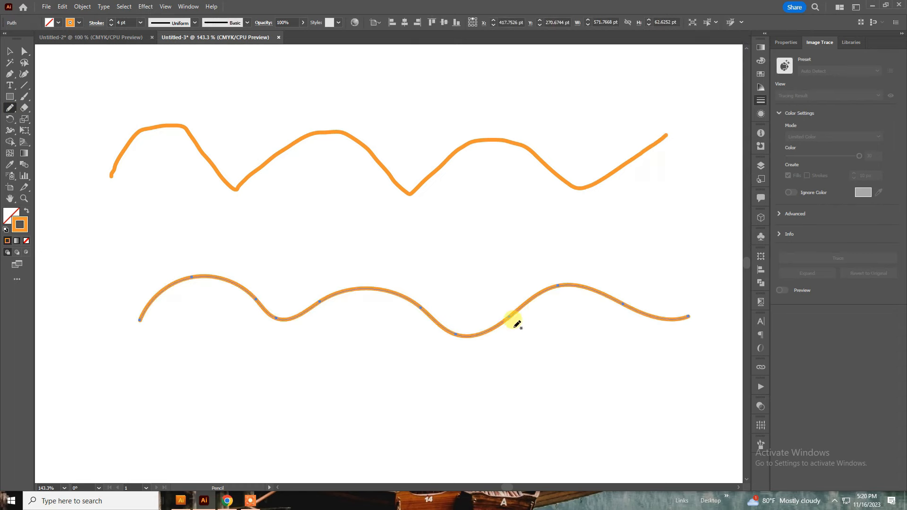
Step: Compare the two wavy lines at 100% without the surrounding panels, and delete both from the artboard
key(Tab)
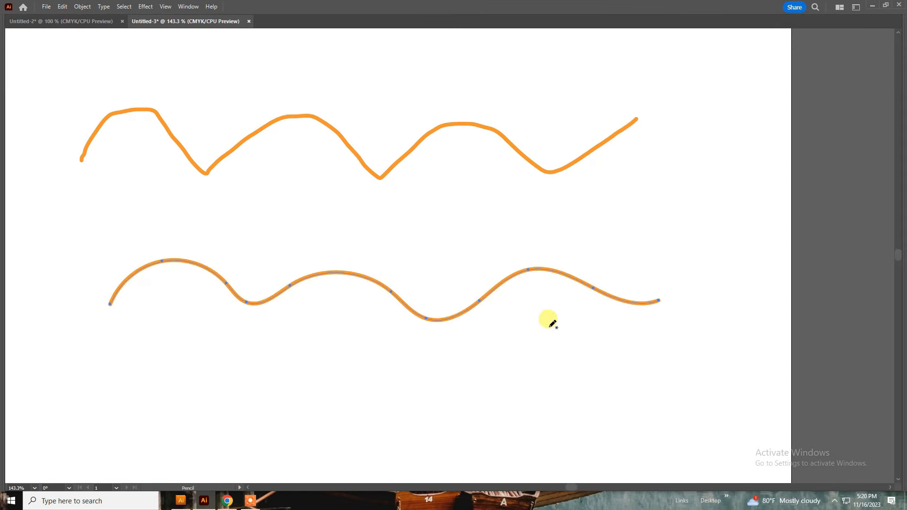
key(ctrl+1)
key(Tab)
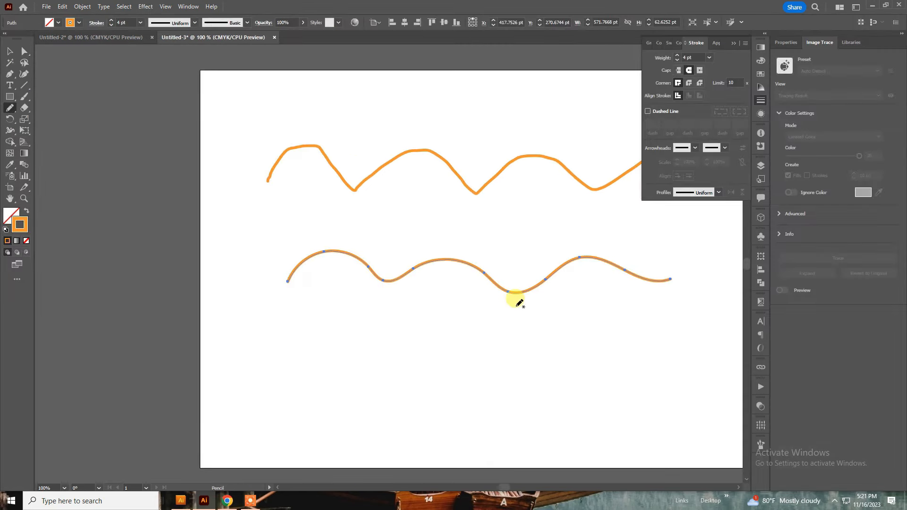
key(ctrl+a)
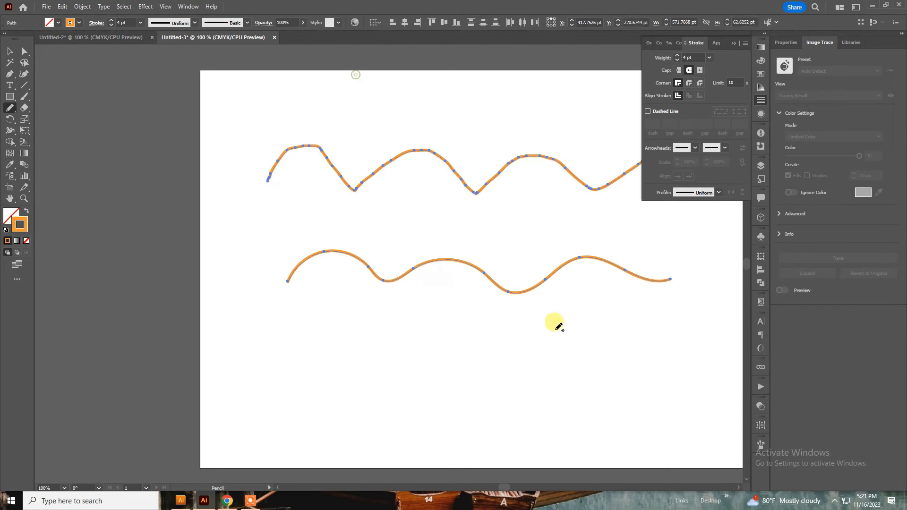
key(Delete)
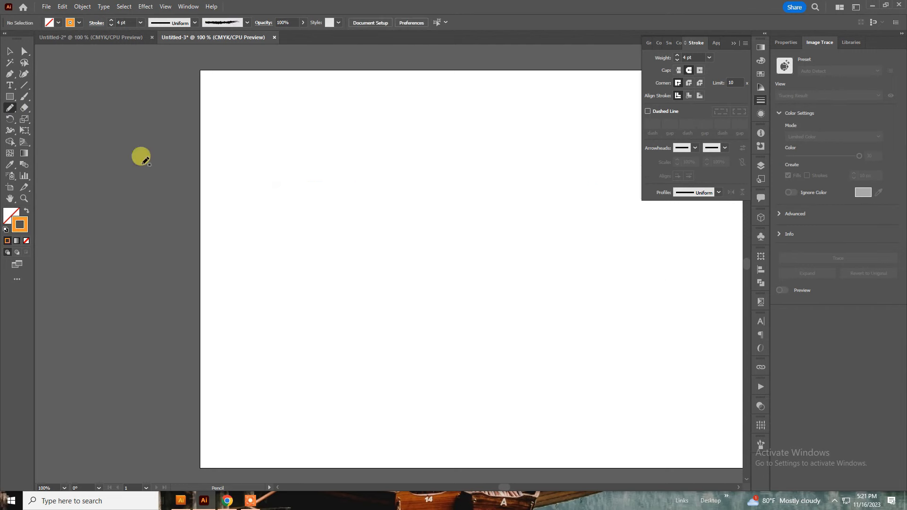
Step: Draw a closed blob about 172 by 175 pt with a green fill, and move it to about X 293.6 pt, Y 72.1 pt
double_click(11, 111)
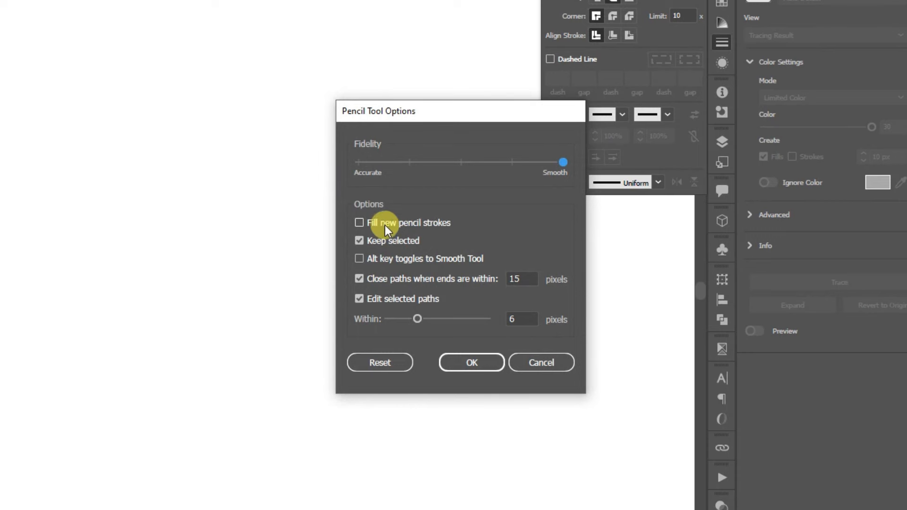
click(473, 362)
click(58, 22)
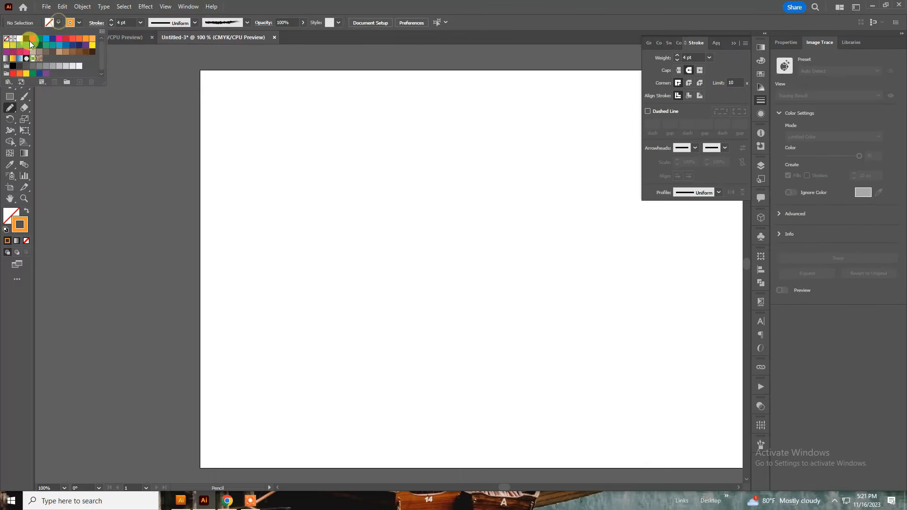
click(39, 39)
click(350, 161)
mouse_move(351, 141)
mouse_down()
mouse_move(276, 161)
mouse_move(306, 244)
mouse_move(381, 229)
mouse_move(384, 189)
mouse_move(348, 142)
mouse_up()
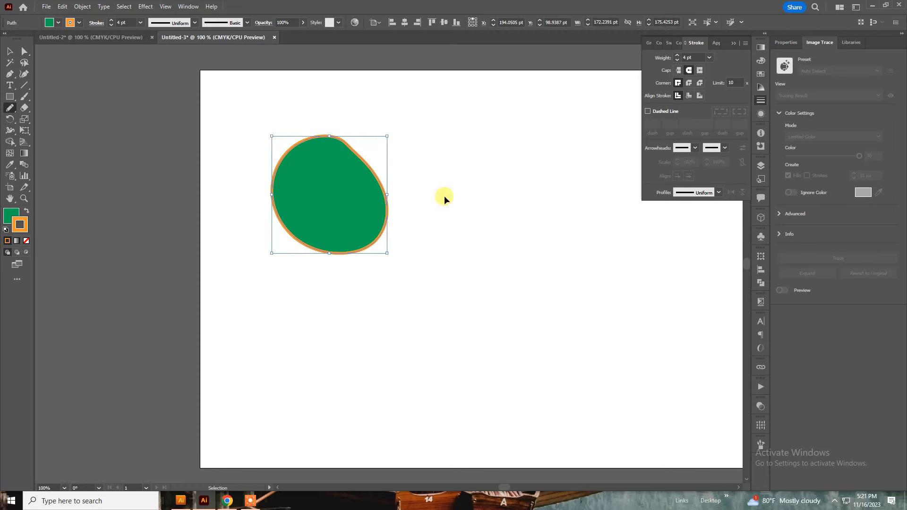
drag(324, 199, 390, 179)
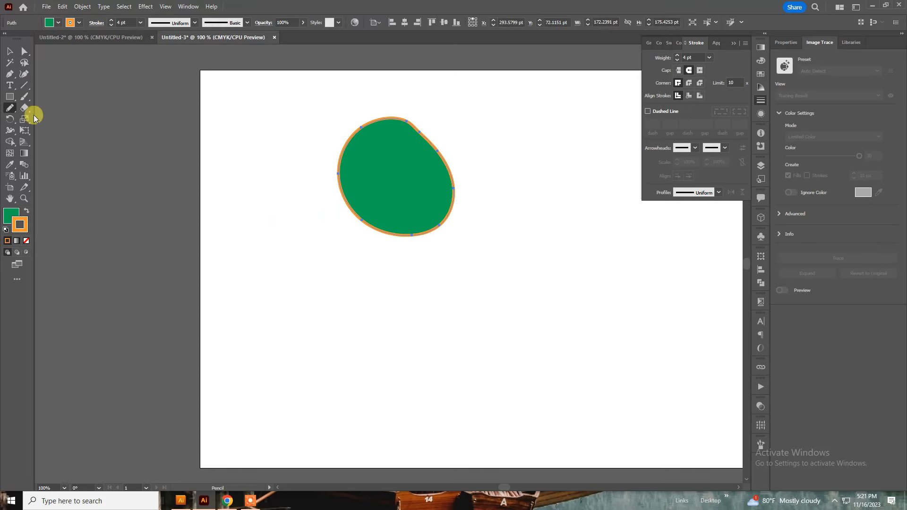
Step: Turn on filling of new pencil strokes and draw another closed shape on the artboard
double_click(10, 108)
click(447, 263)
click(553, 401)
mouse_move(381, 272)
mouse_down()
mouse_move(339, 259)
mouse_move(277, 316)
mouse_move(321, 377)
mouse_move(389, 367)
mouse_move(413, 323)
mouse_move(381, 272)
mouse_up()
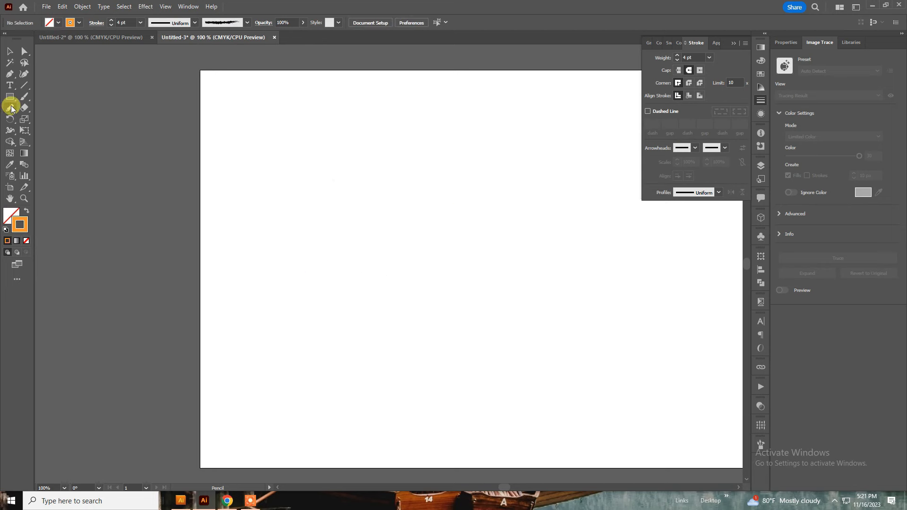
Step: Confirm the Pencil tool options with Keep selected enabled, and draw a wavy line with two crests
double_click(9, 107)
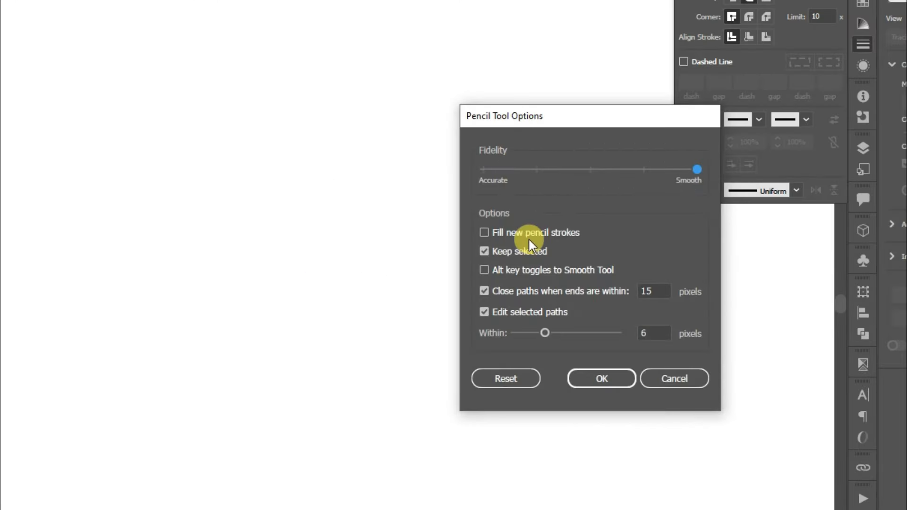
click(500, 253)
click(499, 253)
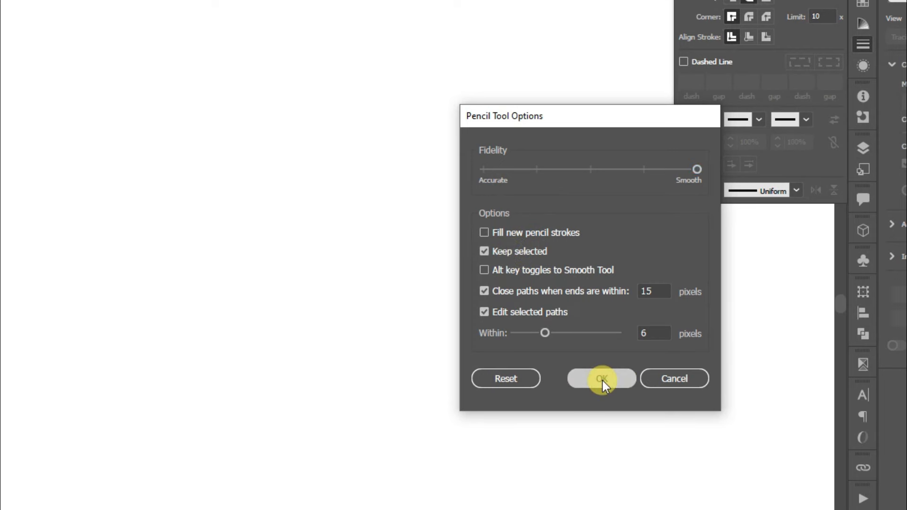
click(602, 381)
mouse_move(118, 237)
mouse_down()
mouse_move(140, 194)
mouse_move(353, 189)
mouse_up()
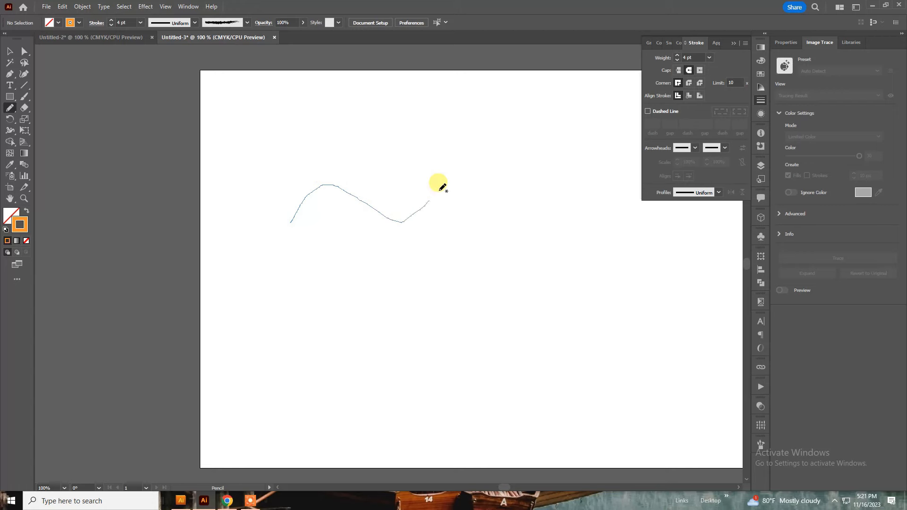
drag(443, 188, 562, 196)
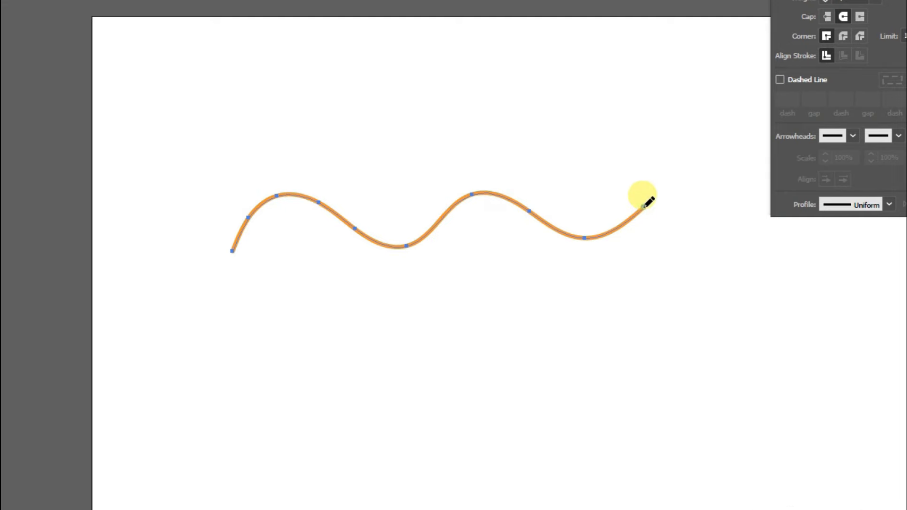
Step: Extend the selected wavy line from its right end, and join that end back to the start as a closed path
mouse_move(645, 206)
mouse_down()
mouse_move(668, 200)
mouse_move(768, 228)
mouse_move(905, 234)
mouse_up()
key(Tab)
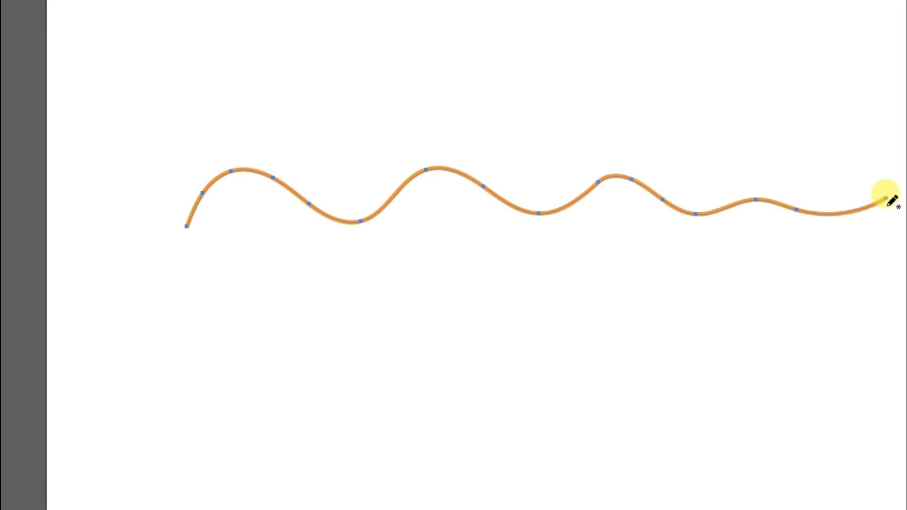
mouse_move(887, 198)
mouse_down()
mouse_move(851, 235)
mouse_move(710, 293)
mouse_move(473, 263)
mouse_move(327, 296)
mouse_move(225, 266)
mouse_move(216, 236)
mouse_move(187, 227)
mouse_up()
key(v)
click(809, 323)
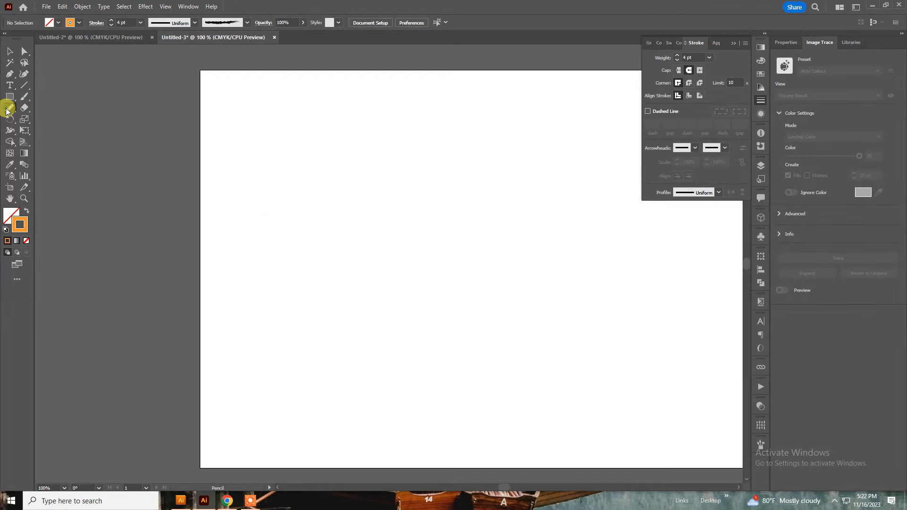
Step: Turn off the pencil's Keep selected option, draw a wavy line, and draw a separate stroke from its right end looping back below it
double_click(8, 110)
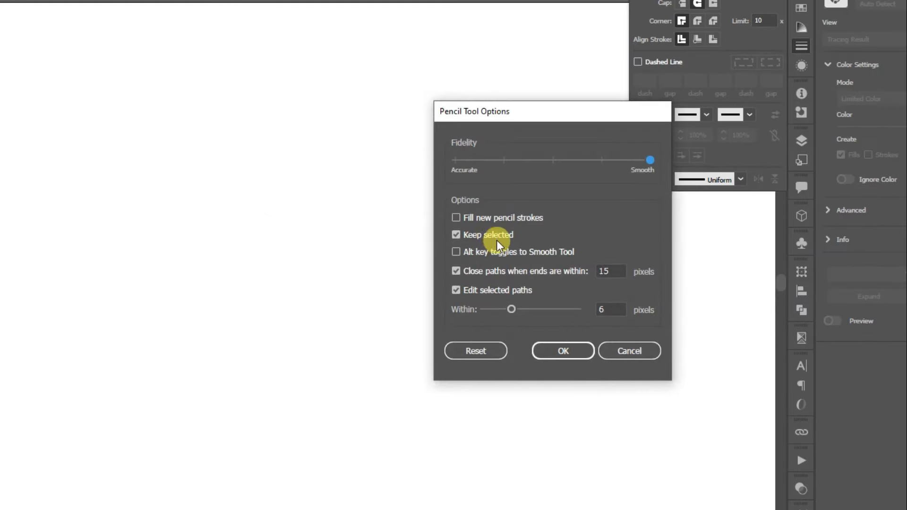
click(497, 240)
click(563, 351)
drag(70, 220, 151, 165)
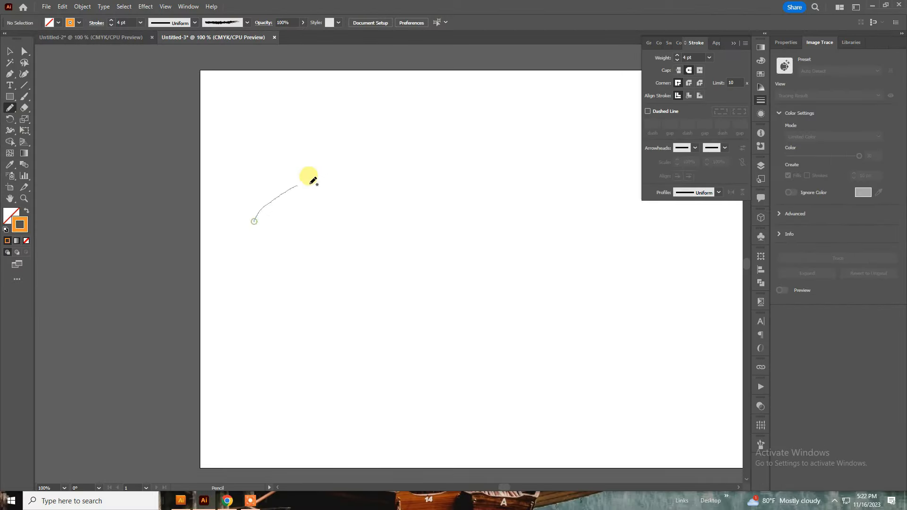
mouse_move(311, 183)
mouse_down()
mouse_move(456, 182)
mouse_move(614, 205)
mouse_up()
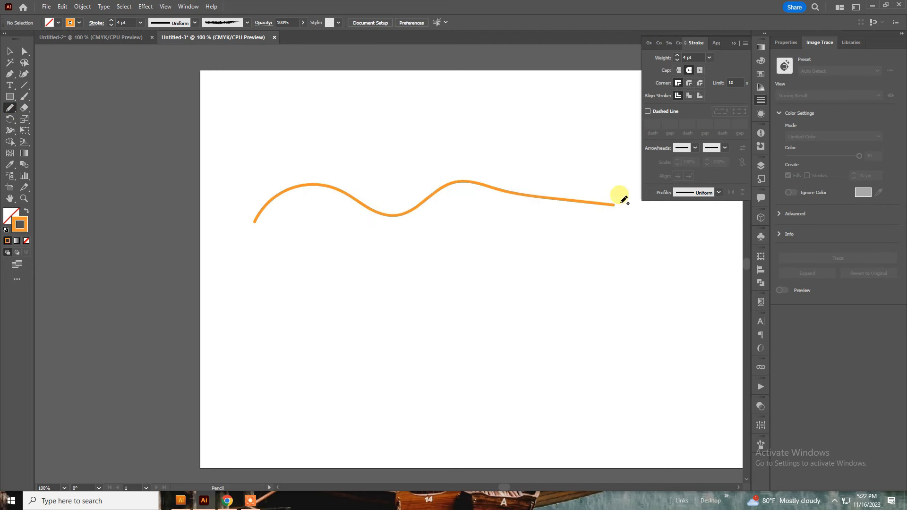
mouse_move(615, 205)
mouse_down()
mouse_move(558, 256)
mouse_move(455, 241)
mouse_move(256, 261)
mouse_move(230, 298)
mouse_up()
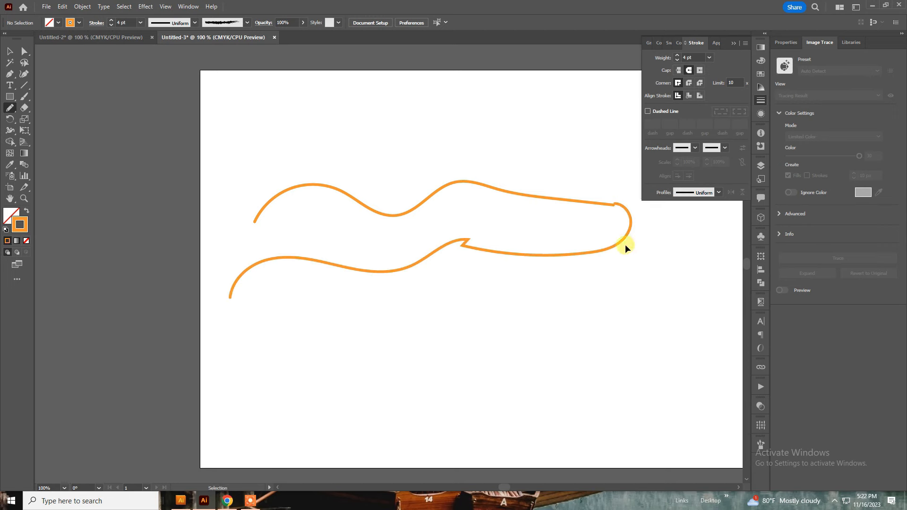
Step: Move the lower looping path down away from the upper wavy line, and delete both paths
drag(621, 239, 637, 263)
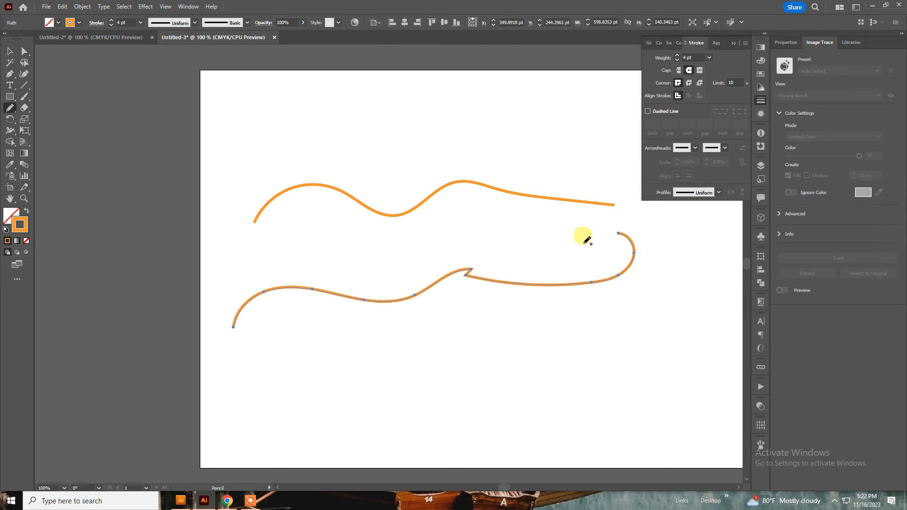
drag(494, 362, 398, 154)
key(Delete)
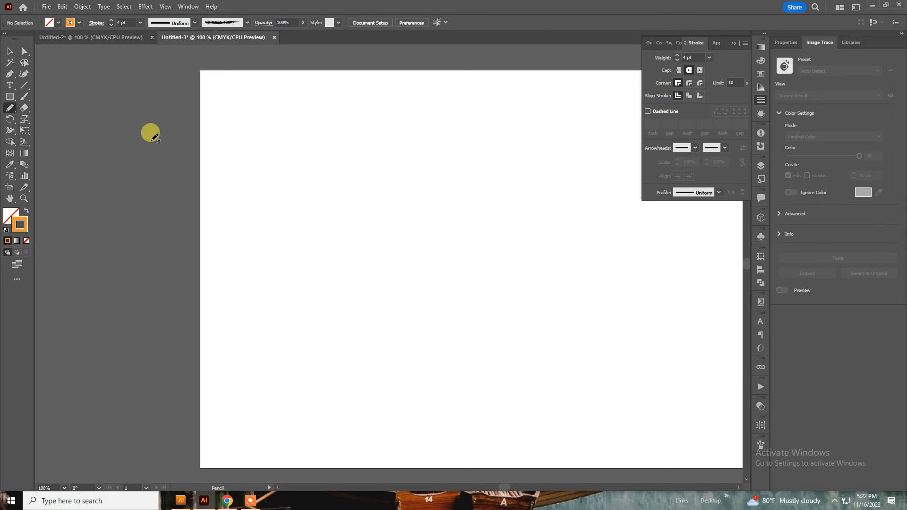
Step: Enable the pencil's Keep selected option with Alt key toggles to Smooth Tool on, and draw a wavy line with two crests
key(ctrl+minus)
drag(196, 138, 648, 436)
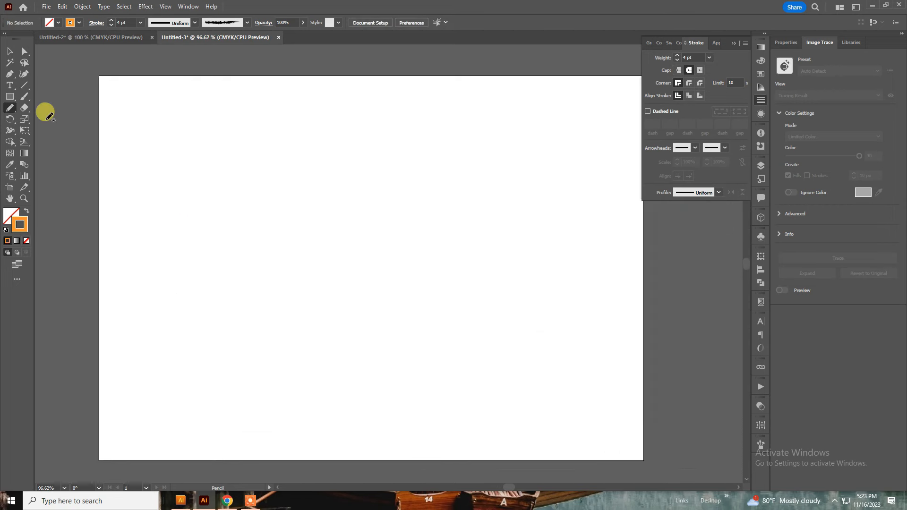
double_click(10, 108)
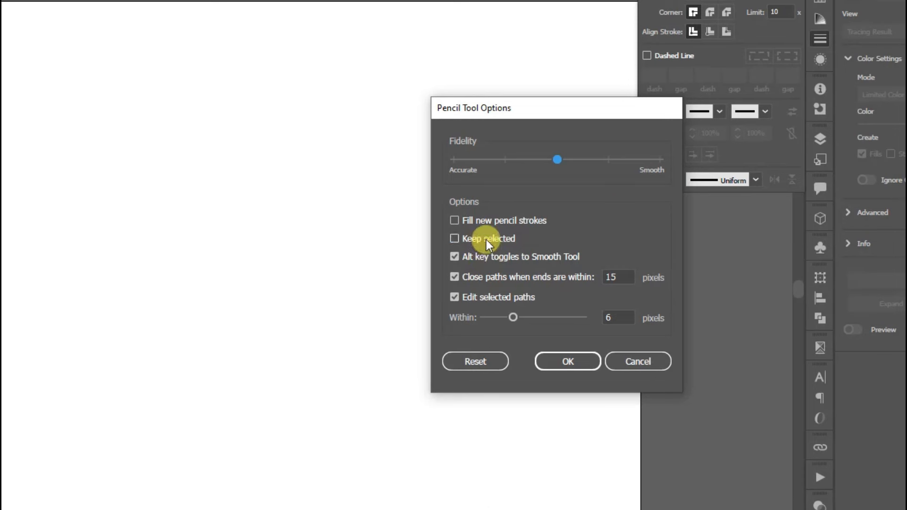
click(486, 239)
click(508, 257)
click(509, 256)
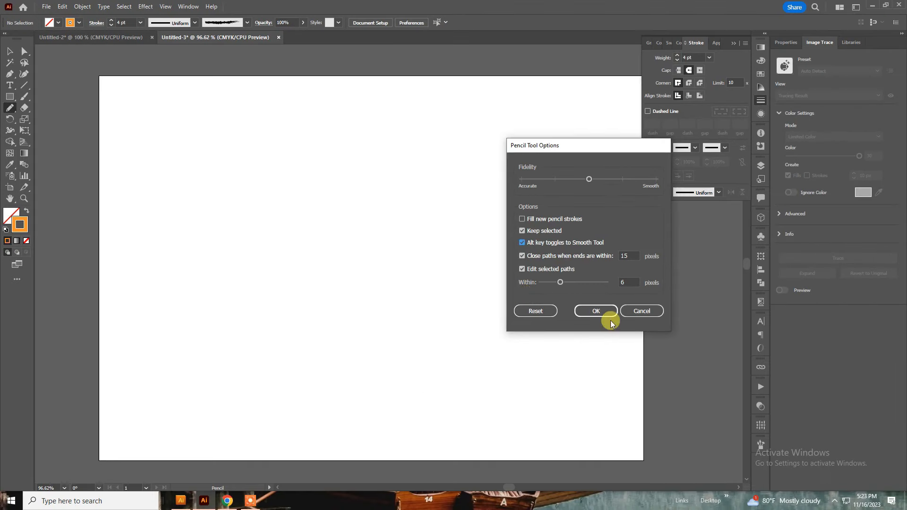
key(Return)
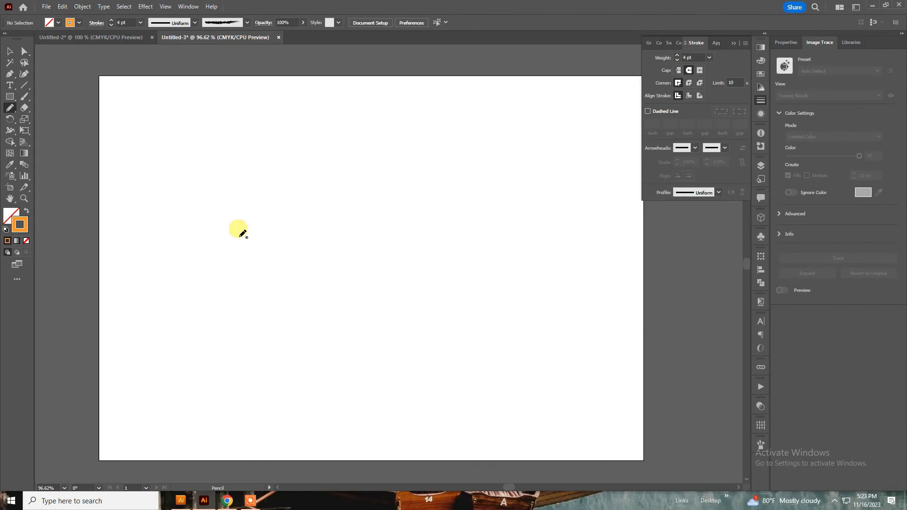
mouse_move(214, 248)
mouse_down()
mouse_move(347, 234)
mouse_move(576, 186)
mouse_up()
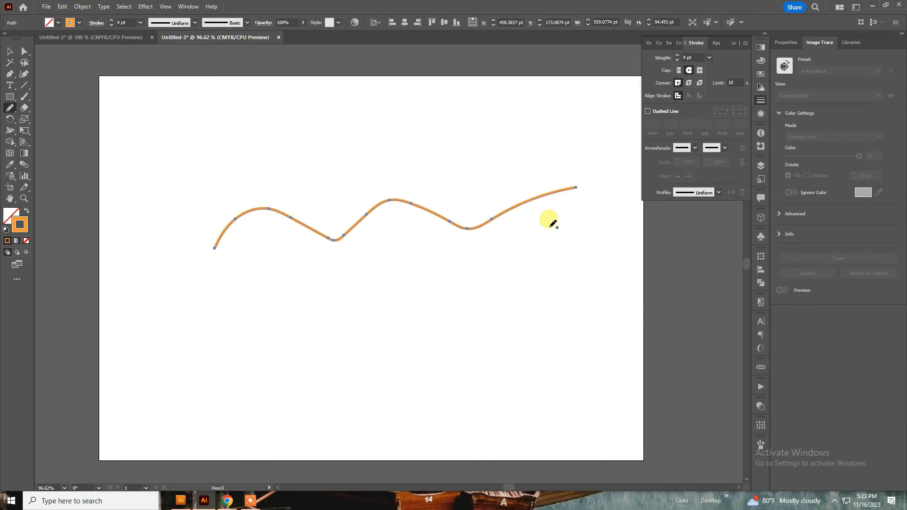
Step: Smooth the selected wavy line by retracing its crests and troughs with the temporary Smooth tool
drag(212, 168, 497, 260)
drag(536, 294, 328, 251)
drag(422, 241, 539, 223)
drag(527, 236, 409, 236)
drag(414, 236, 537, 229)
mouse_move(255, 196)
mouse_down()
mouse_move(98, 262)
mouse_move(77, 257)
mouse_up()
mouse_move(87, 267)
mouse_down()
mouse_move(170, 285)
mouse_move(186, 260)
mouse_up()
drag(111, 283, 414, 285)
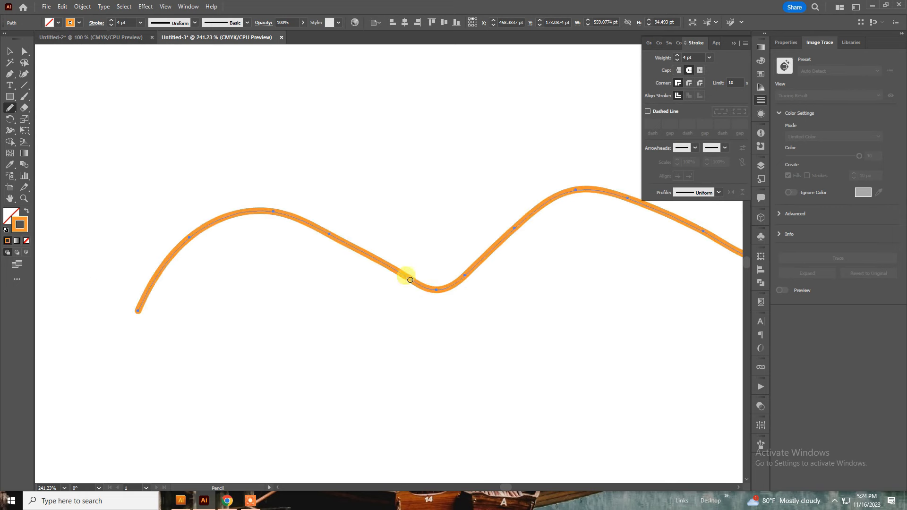
drag(232, 222, 158, 259)
drag(293, 221, 509, 276)
drag(346, 244, 482, 316)
drag(392, 269, 481, 281)
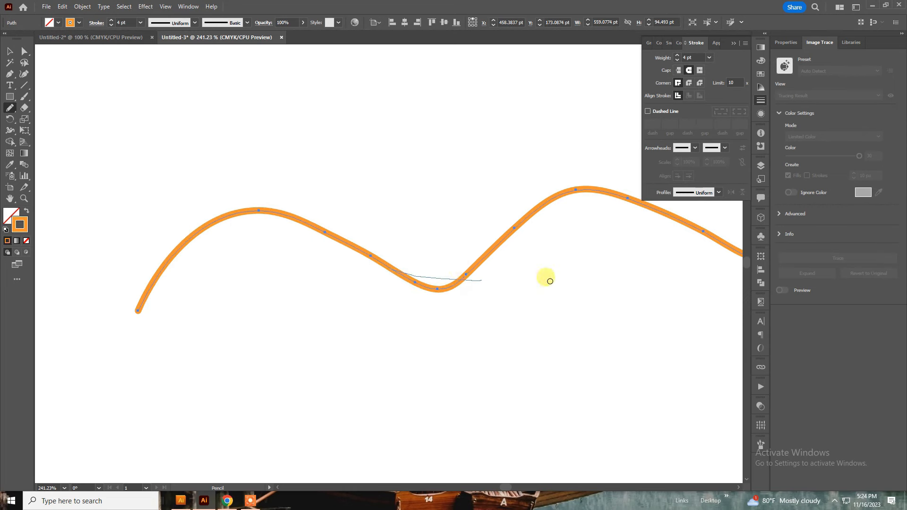
Step: Delete the wavy line, and turn off the pencil's Close paths when ends are within option
key(ctrl+1)
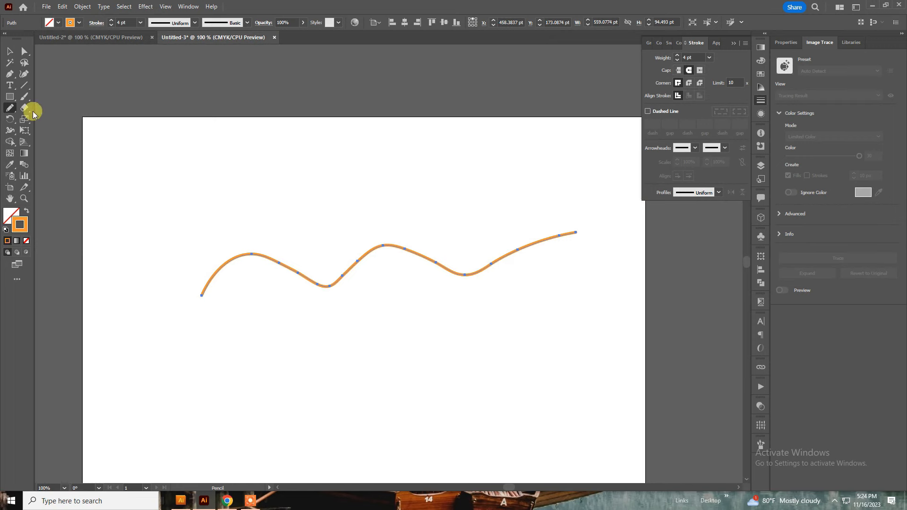
mouse_move(381, 223)
mouse_down()
mouse_move(486, 325)
mouse_move(485, 307)
mouse_up()
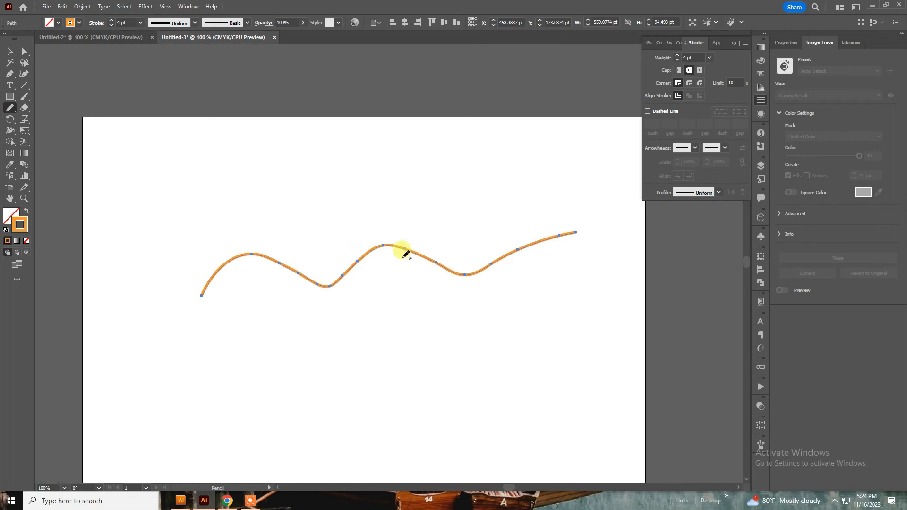
key(Delete)
double_click(13, 110)
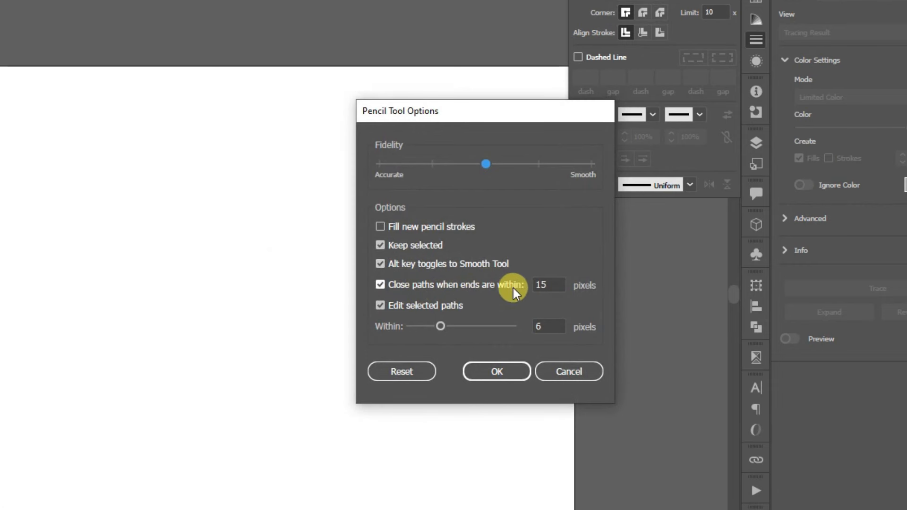
click(411, 283)
click(501, 372)
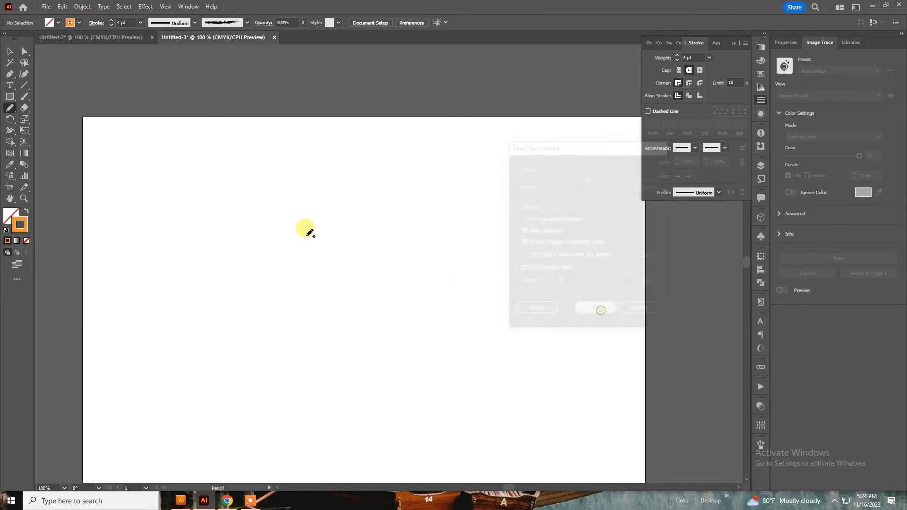
Step: Draw a roundish loop that ends close to its starting point, leaving the path open
drag(168, 142, 557, 327)
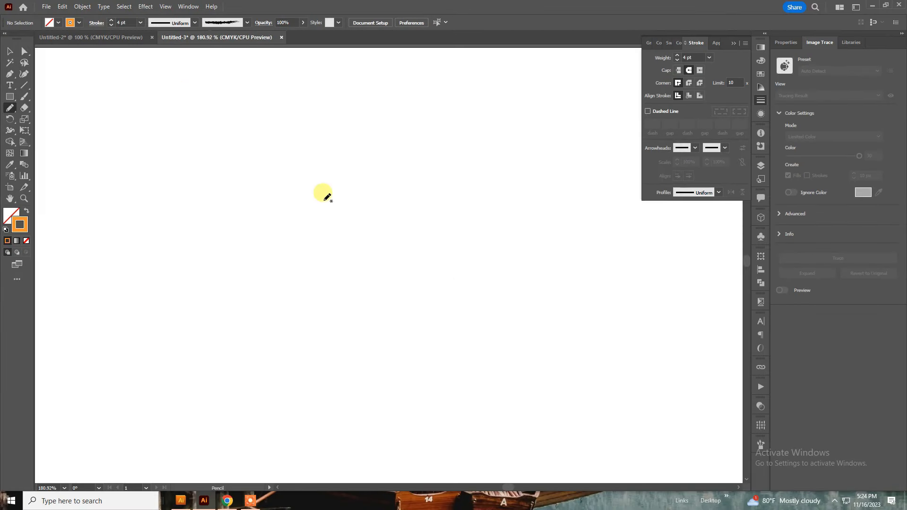
mouse_move(259, 150)
mouse_down()
mouse_move(186, 190)
mouse_move(263, 307)
mouse_move(402, 202)
mouse_move(338, 124)
mouse_move(295, 126)
mouse_move(285, 148)
mouse_move(244, 148)
mouse_up()
ctrl+click(287, 175)
drag(210, 122, 534, 285)
Step: Try pulling one open end of the loop away from the other with direct selection, and undo the move
key(a)
click(164, 218)
drag(208, 190, 336, 204)
key(ctrl+minus)
key(ctrl+minus)
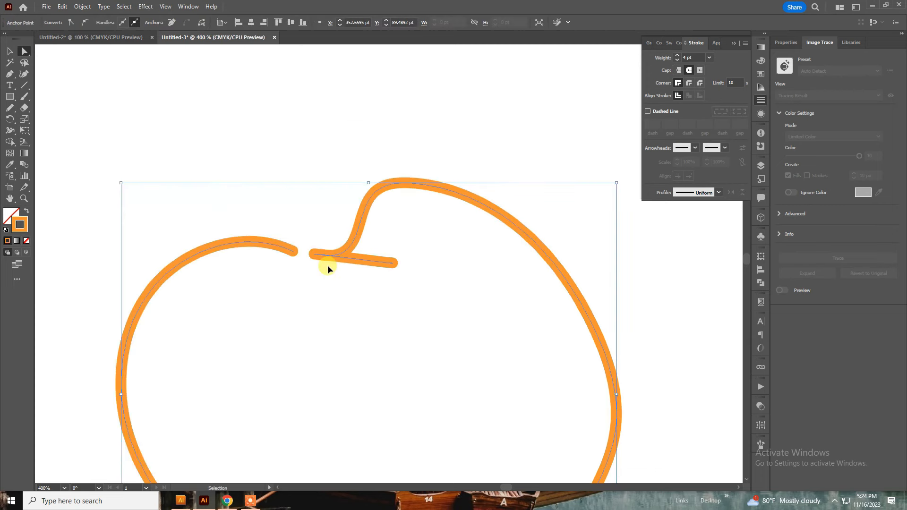
drag(357, 329, 269, 188)
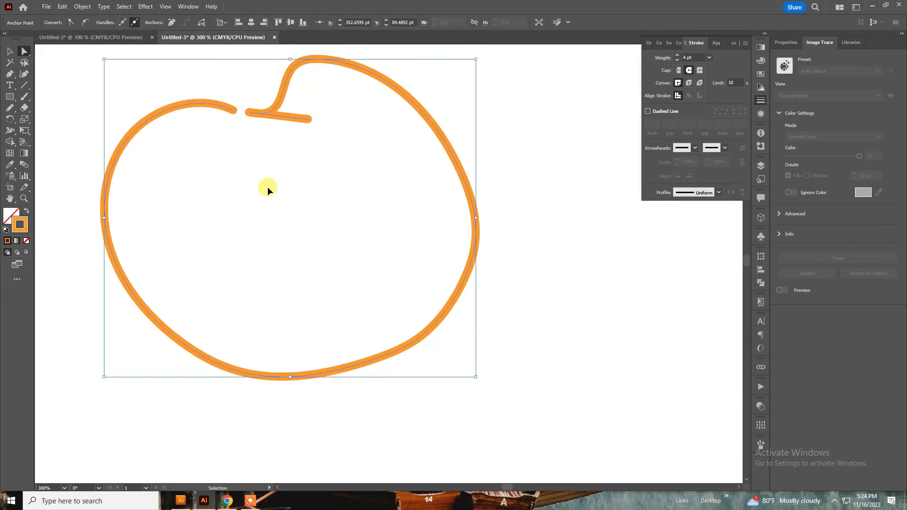
key(ctrl+z)
Step: Delete the open loop, and set the pencil to close paths when ends are within 15 pixels
key(Delete)
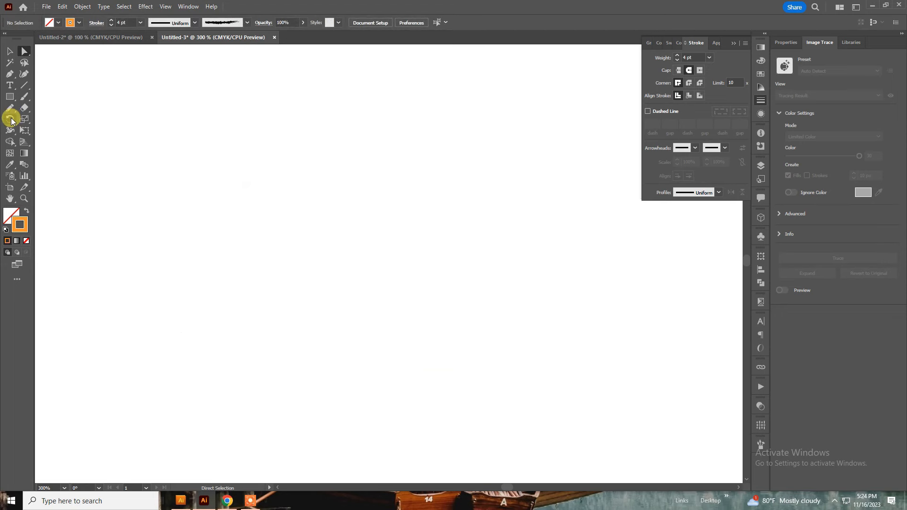
double_click(11, 112)
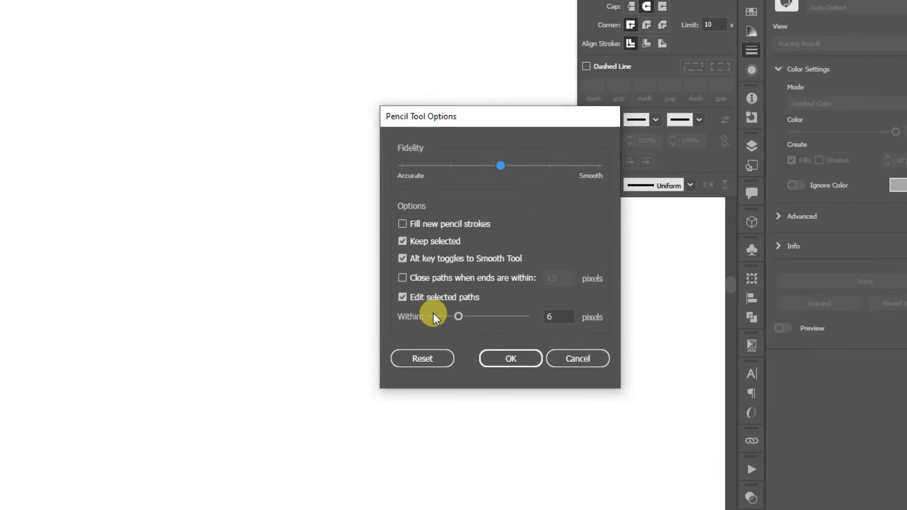
click(426, 282)
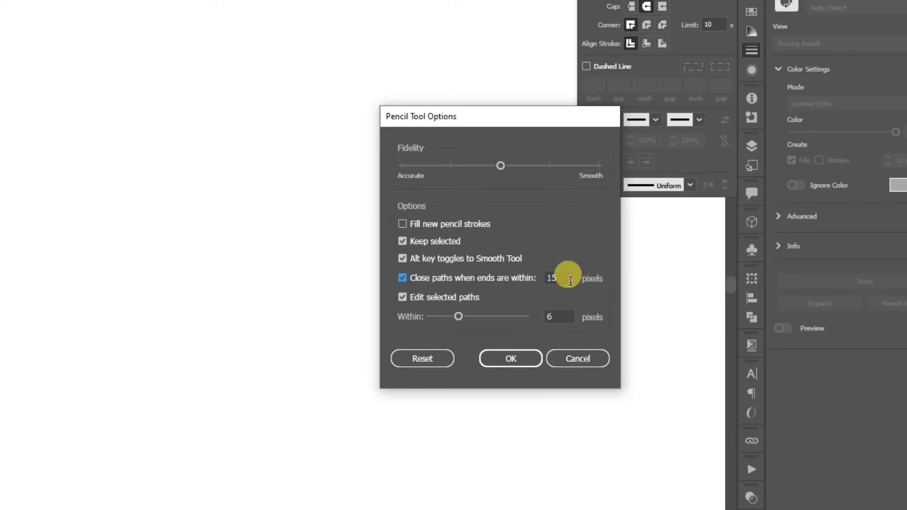
click(508, 368)
Step: Draw a roundish loop about 97 pt wide and 87 pt high with its ends nearly meeting, and examine the join
mouse_move(317, 147)
mouse_down()
mouse_move(390, 289)
mouse_move(331, 140)
mouse_up()
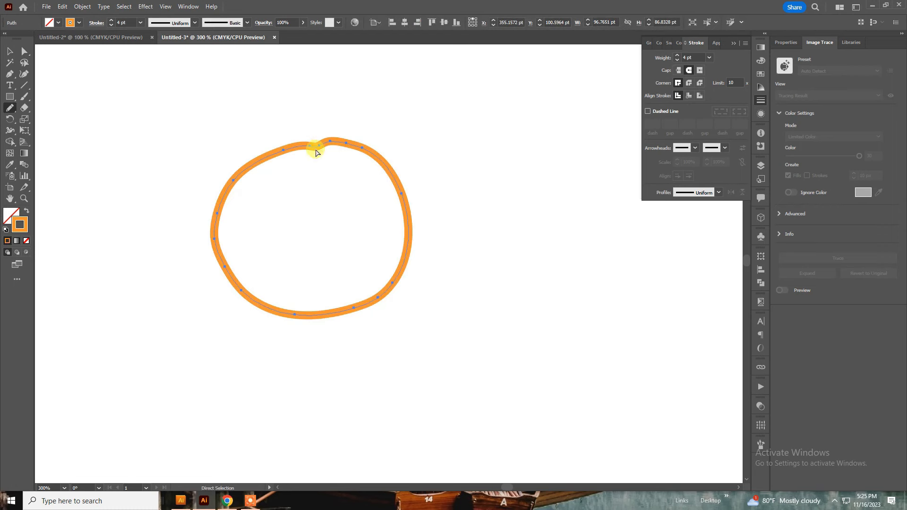
drag(263, 122, 340, 172)
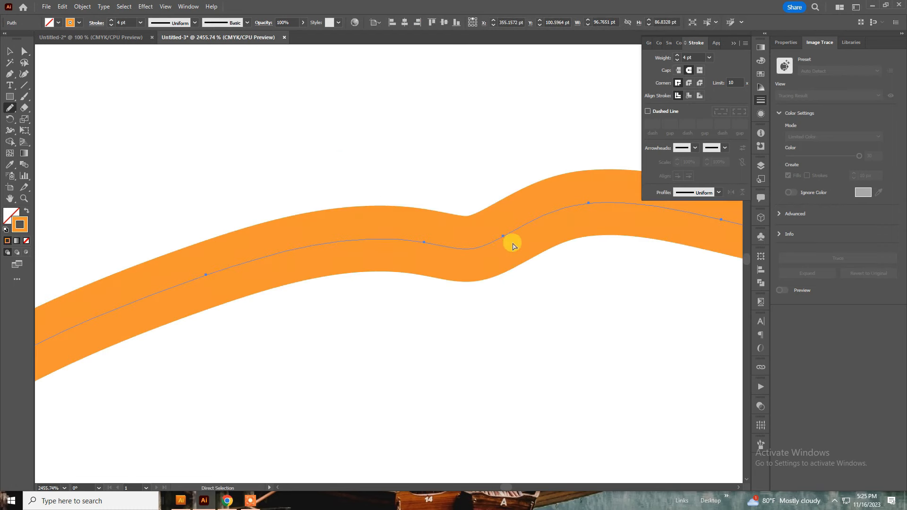
key(ctrl+minus)
key(ctrl+minus)
key(ctrl+minus)
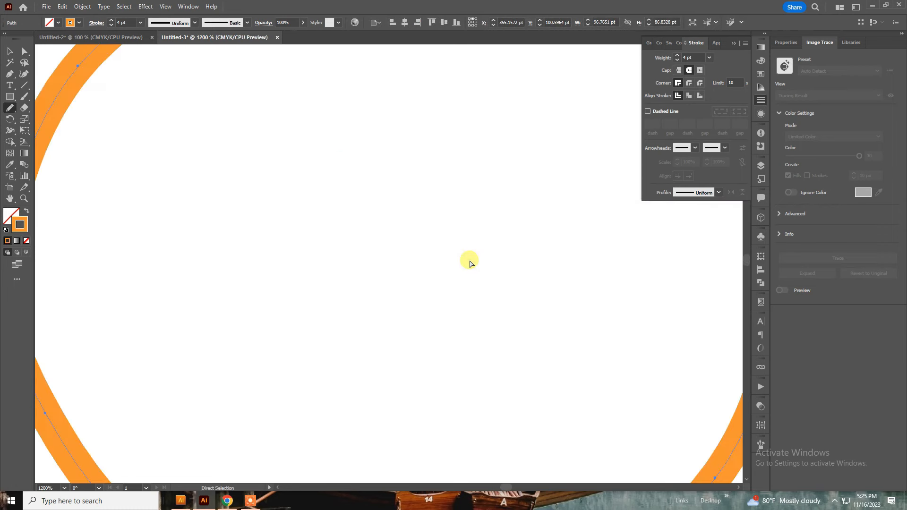
key(ctrl+minus)
key(ctrl+minus)
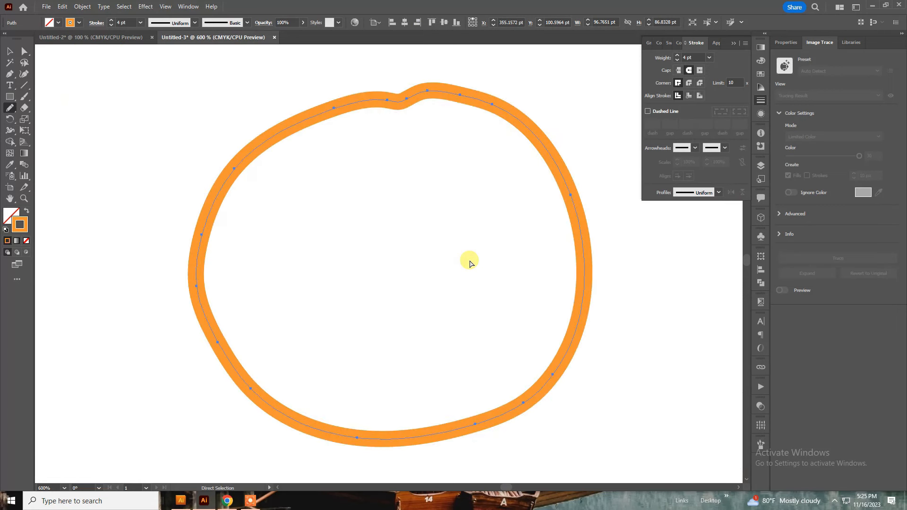
key(ctrl+minus)
key(ctrl+minus)
Step: Delete the closed loop, and set the pencil's path-closing distance to 20 pixels
key(Delete)
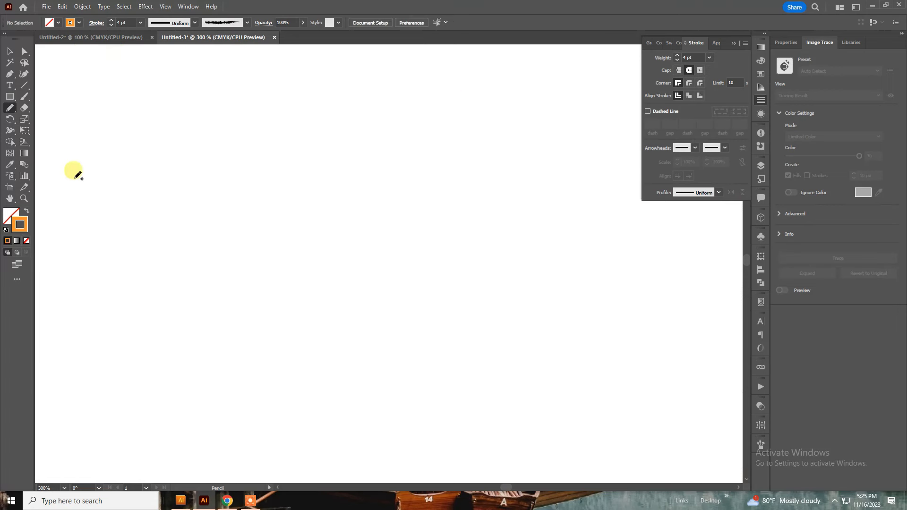
double_click(10, 108)
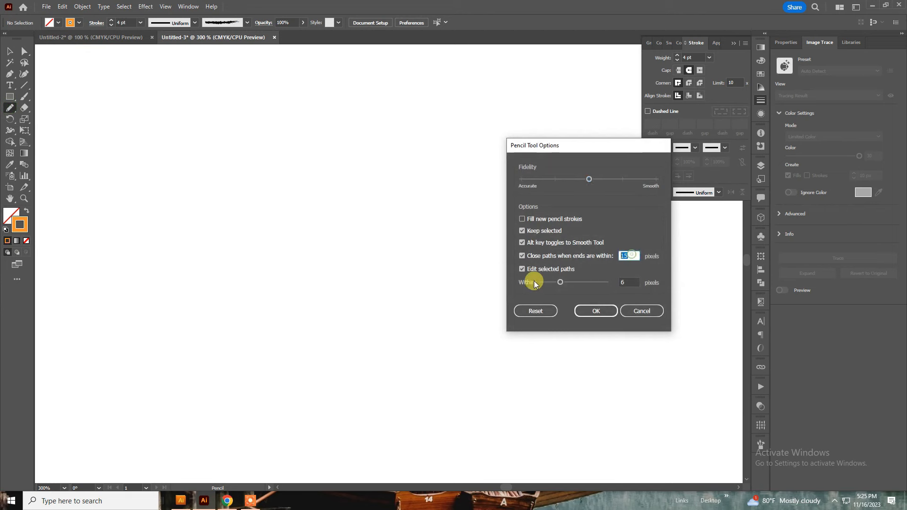
key(Return)
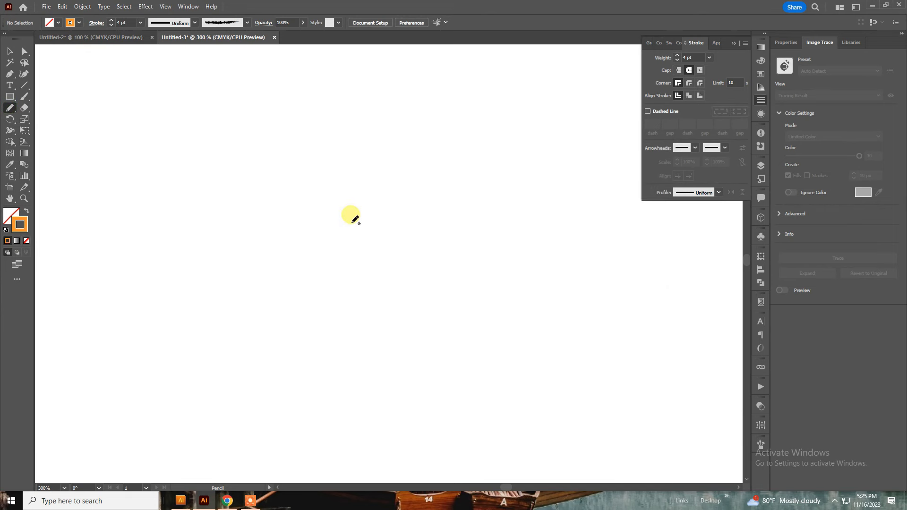
Step: Draw a loop, undo it, and redraw it as a small closed oval about 30 pt wide and 23 pt high
mouse_move(325, 134)
mouse_down()
mouse_move(412, 269)
mouse_move(395, 136)
mouse_move(350, 135)
mouse_up()
key(ctrl+z)
mouse_move(336, 158)
mouse_down()
mouse_move(257, 247)
mouse_move(379, 220)
mouse_move(363, 173)
mouse_move(342, 163)
mouse_up()
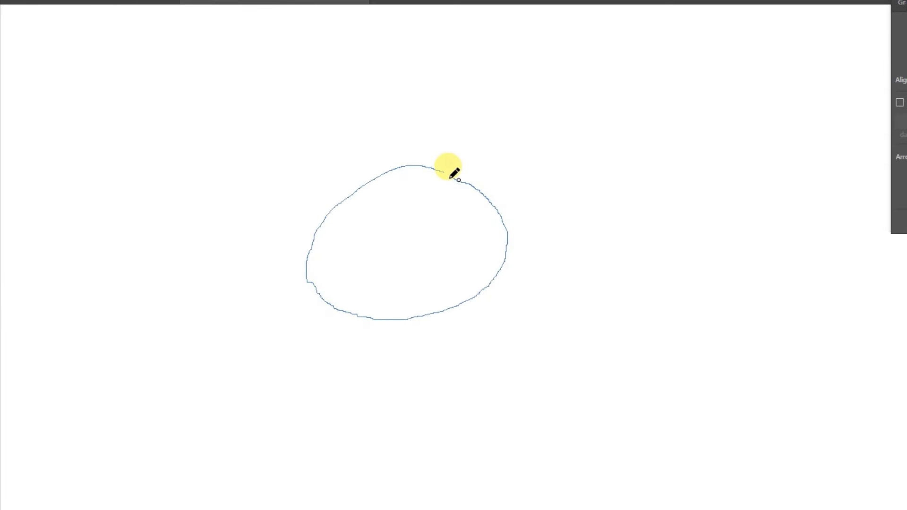
drag(448, 167, 445, 167)
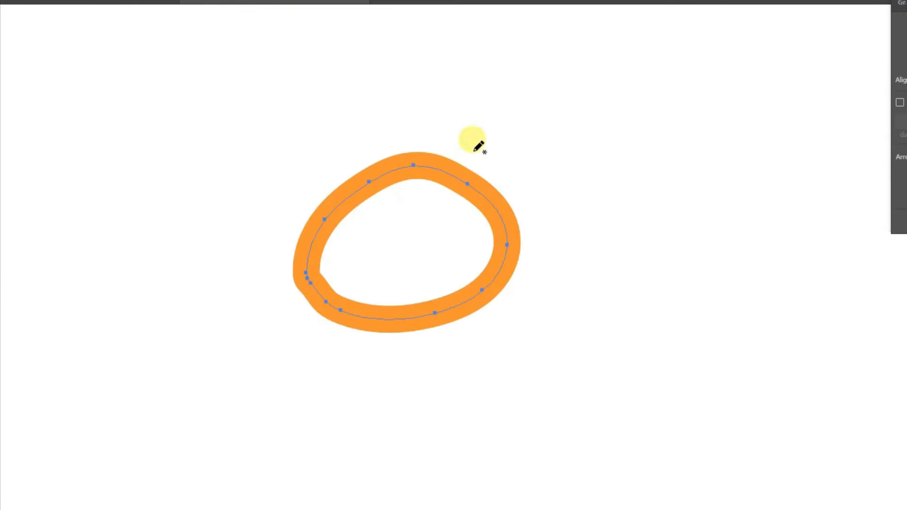
Step: Delete the small oval, and set the pencil's path-closing distance to 15 pixels with the closing option enabled
key(ctrl+minus)
key(ctrl+minus)
key(ctrl+minus)
key(ctrl+minus)
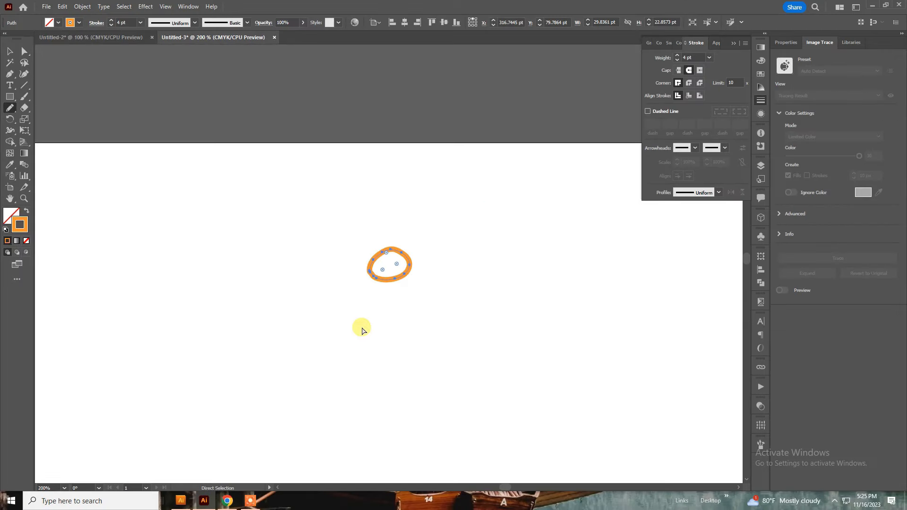
key(Delete)
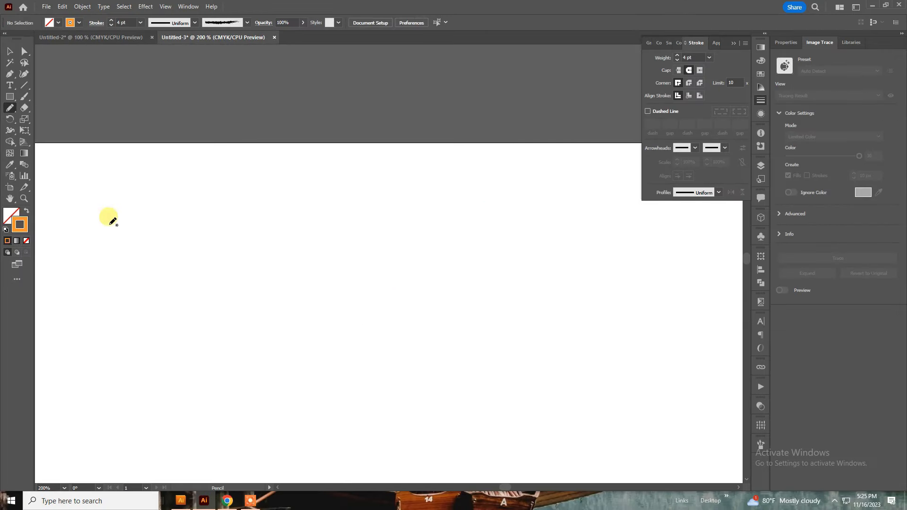
double_click(7, 108)
click(550, 254)
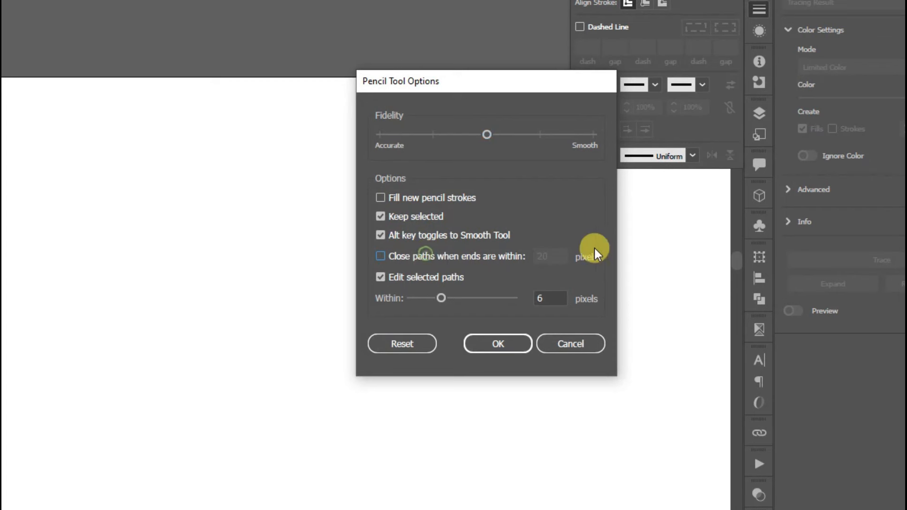
click(429, 260)
click(550, 257)
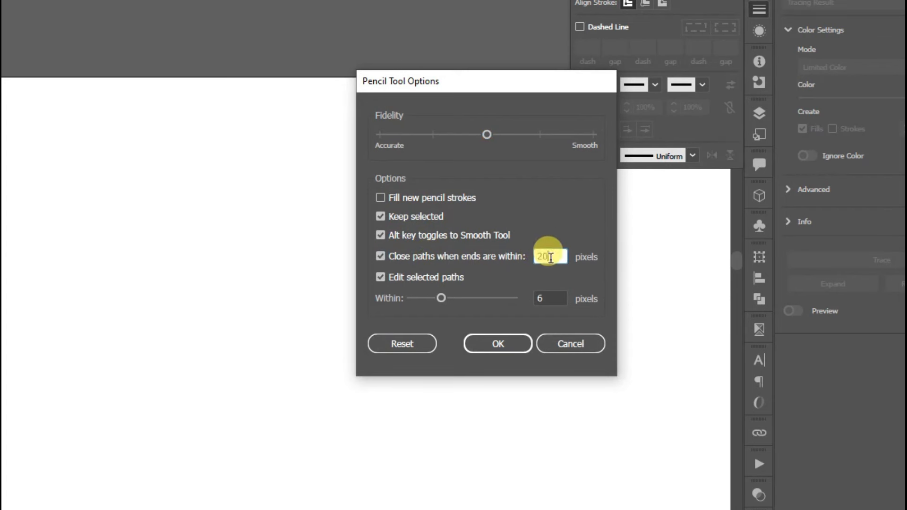
text(15)
Step: Lower the pencil's Within distance to its minimum, turn off Edit selected paths, and confirm the options
click(405, 276)
click(418, 280)
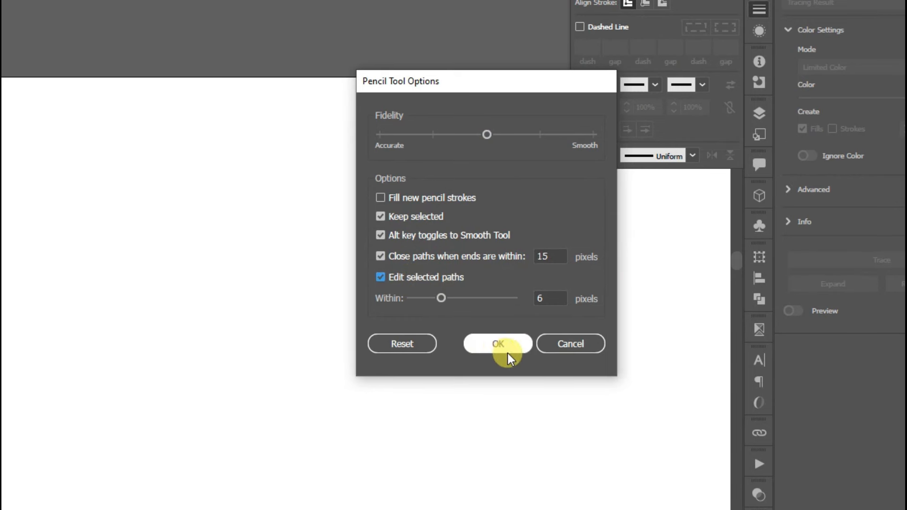
drag(450, 295, 396, 294)
click(381, 277)
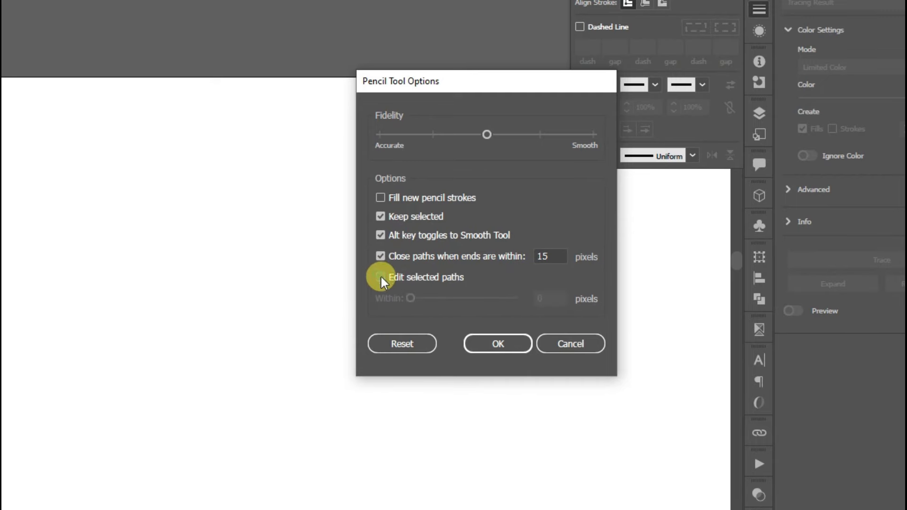
click(489, 345)
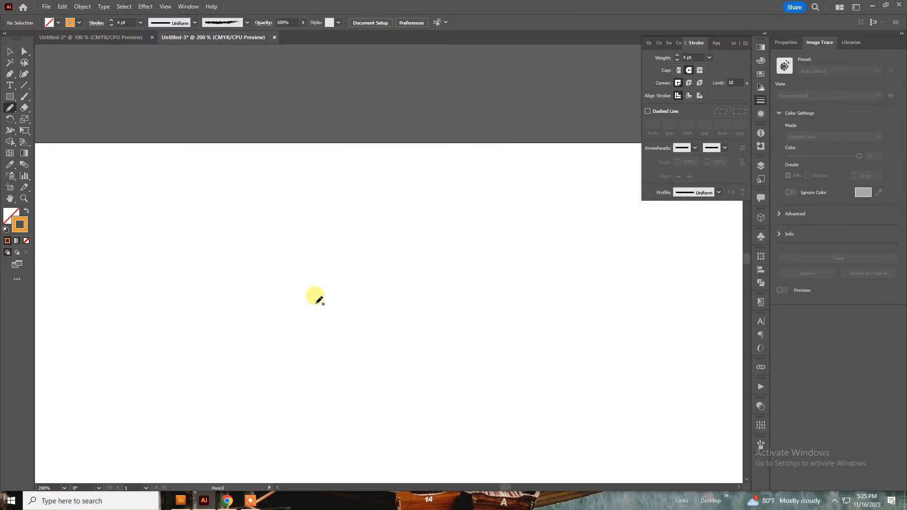
Step: Draw an open loop about 207 pt wide and 129 pt high, and undo a test stroke drawn across its gap
mouse_move(357, 229)
mouse_down()
mouse_move(443, 358)
mouse_move(387, 252)
mouse_up()
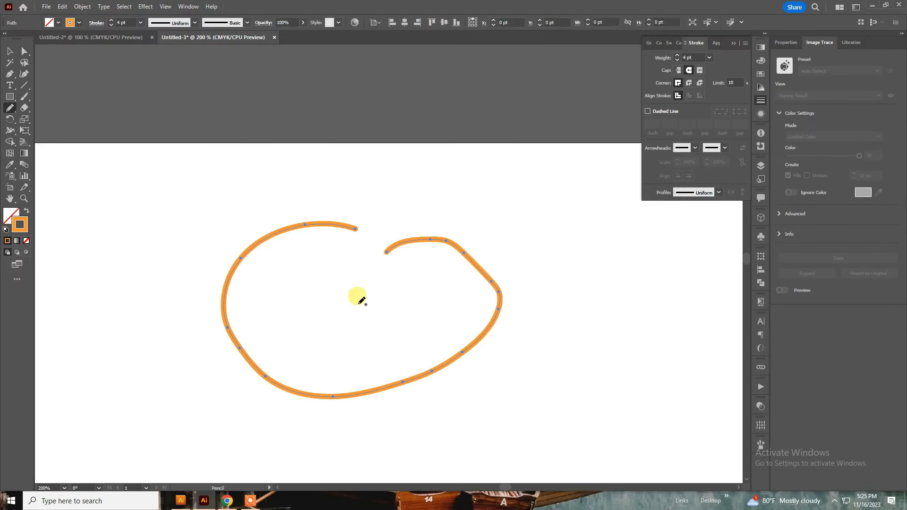
click(556, 395)
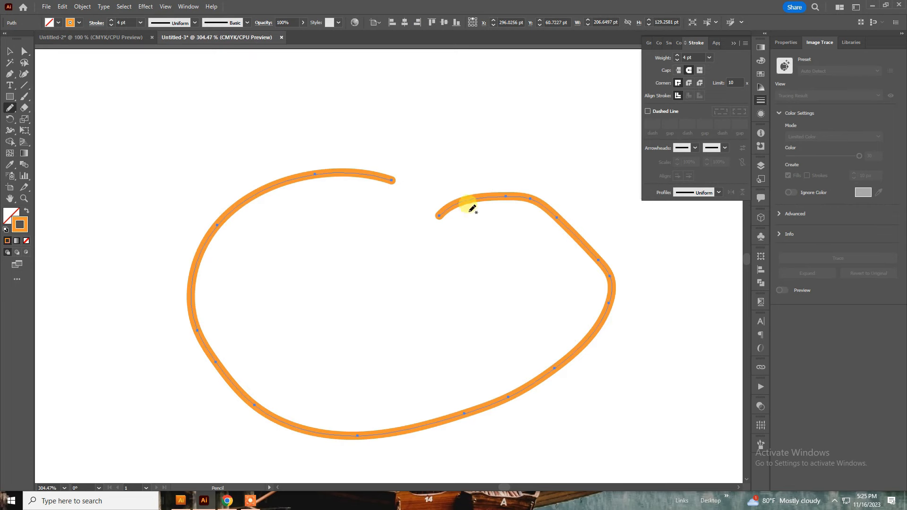
mouse_move(533, 197)
mouse_down()
mouse_move(496, 204)
mouse_move(376, 272)
mouse_move(336, 232)
mouse_move(394, 177)
mouse_up()
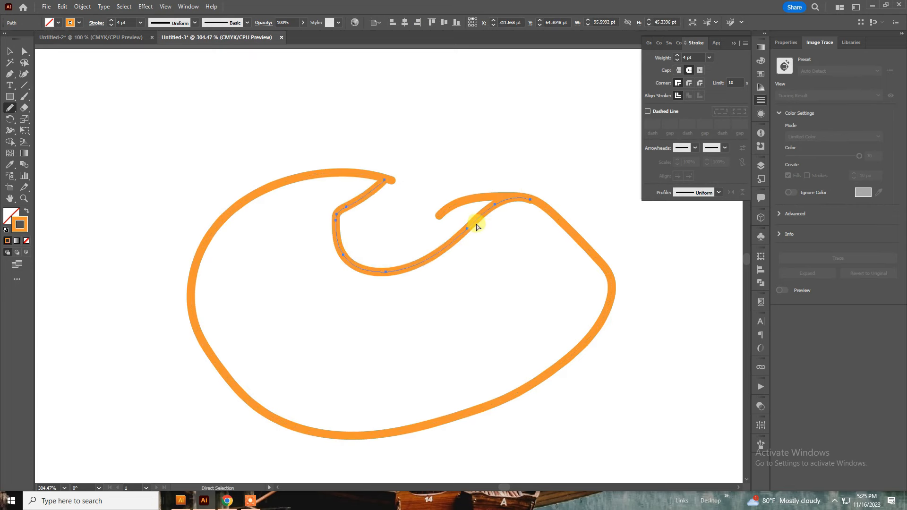
drag(469, 223, 415, 300)
key(ctrl+z)
key(ctrl+z)
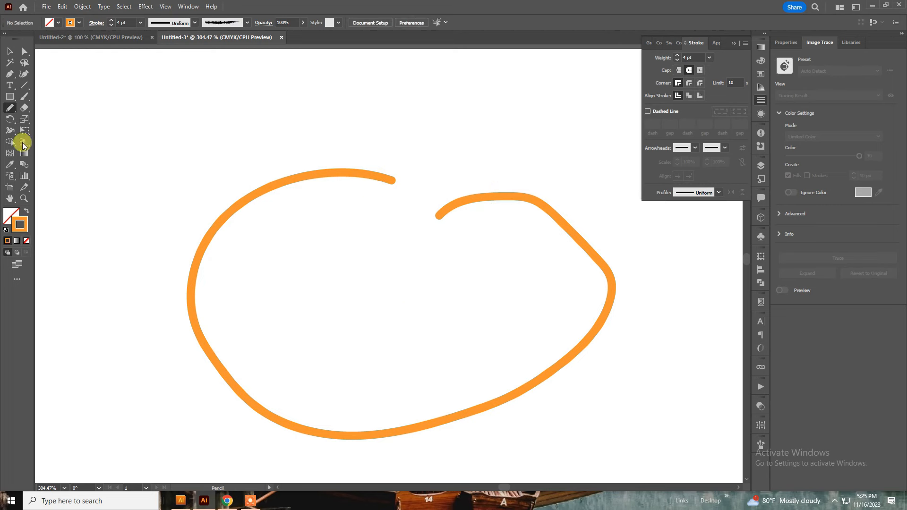
Step: Turn on Edit selected paths for the pencil, adjust its Within distance, and confirm the options
double_click(12, 108)
click(530, 267)
drag(567, 286, 569, 286)
click(586, 309)
Step: Try to bridge the selected loop's gap by redrawing its upper edge with an inward notch, and undo it
mouse_move(497, 172)
ctrl+mouse_down()
mouse_move(543, 210)
mouse_move(504, 191)
mouse_move(366, 219)
mouse_move(392, 182)
ctrl+mouse_up()
key(ctrl)
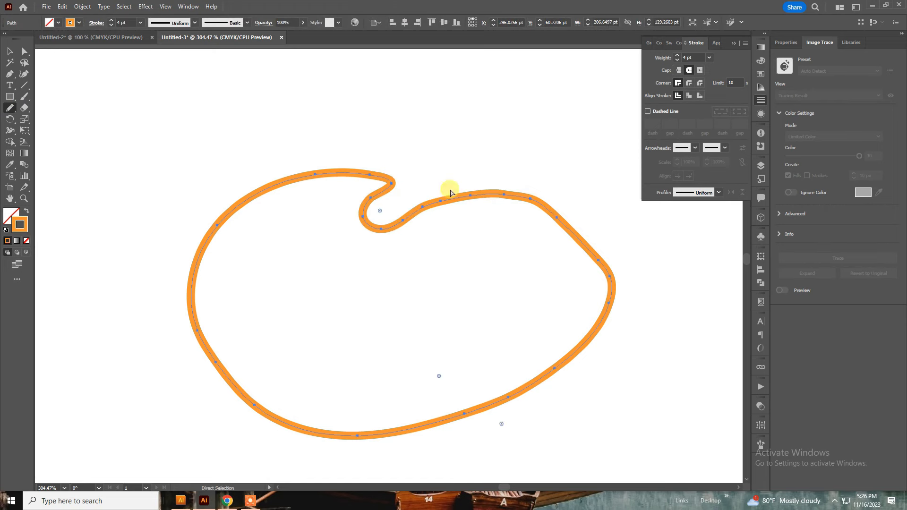
key(ctrl+z)
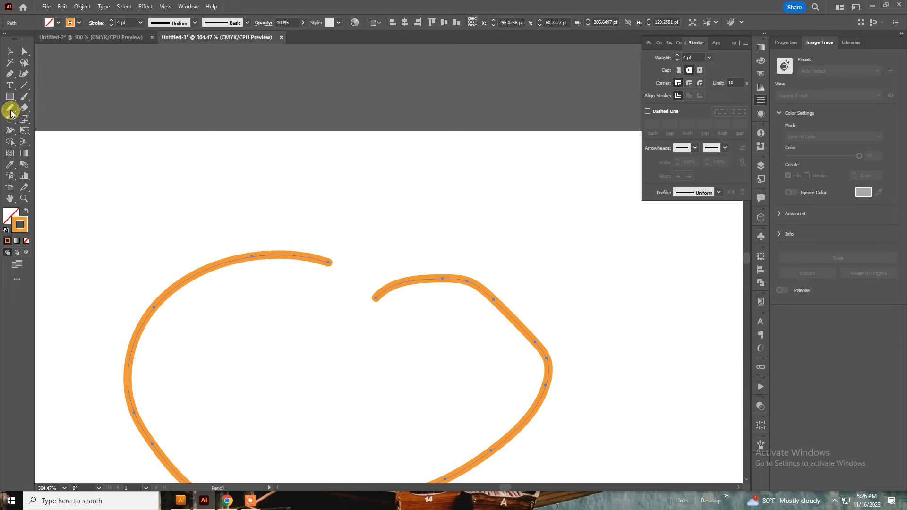
Step: Readjust the pencil's Within distance, and redraw the loop's upper edge across the gap to close it
double_click(11, 112)
mouse_move(591, 283)
mouse_down()
mouse_move(602, 283)
mouse_move(585, 283)
mouse_up()
click(607, 311)
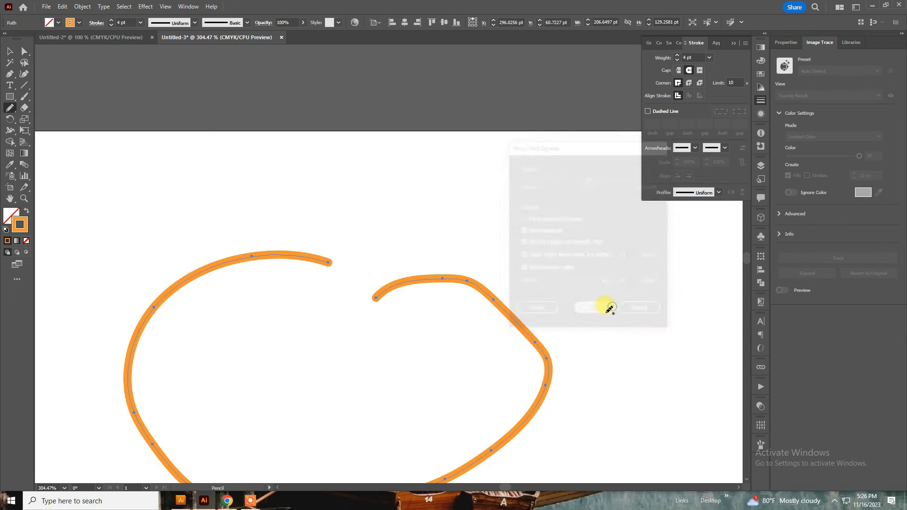
mouse_move(468, 277)
mouse_down()
mouse_move(372, 246)
mouse_move(316, 242)
mouse_move(245, 255)
mouse_up()
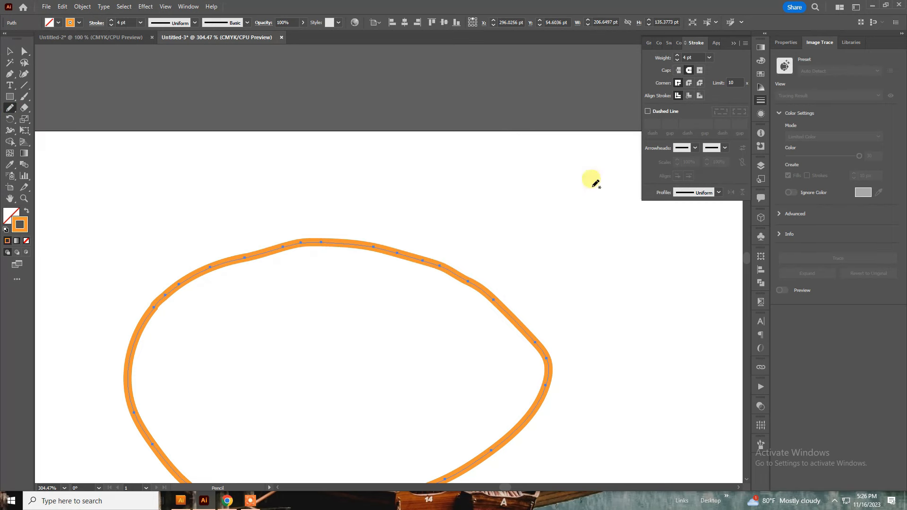
Step: Change the pencil's Within distance for editing selected paths once more and confirm the options
scroll(470, 336, down, 3)
double_click(9, 107)
click(577, 285)
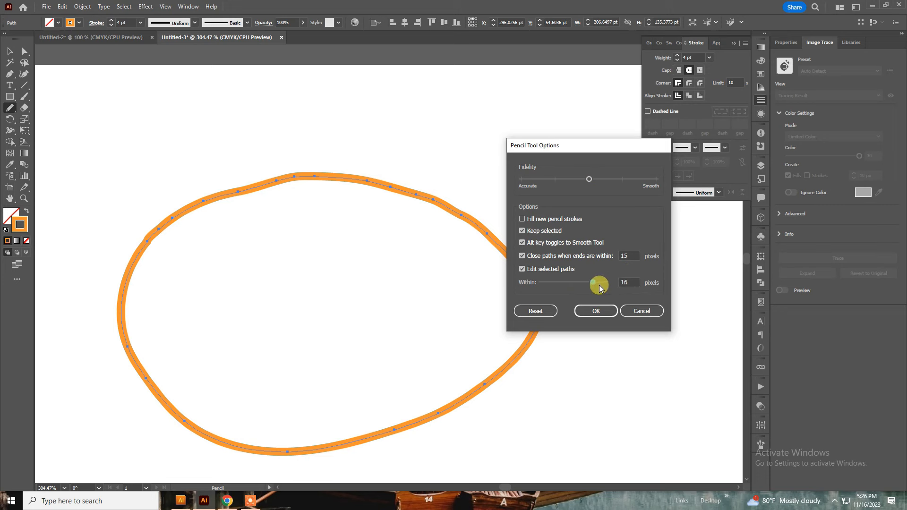
drag(584, 284, 580, 283)
click(597, 311)
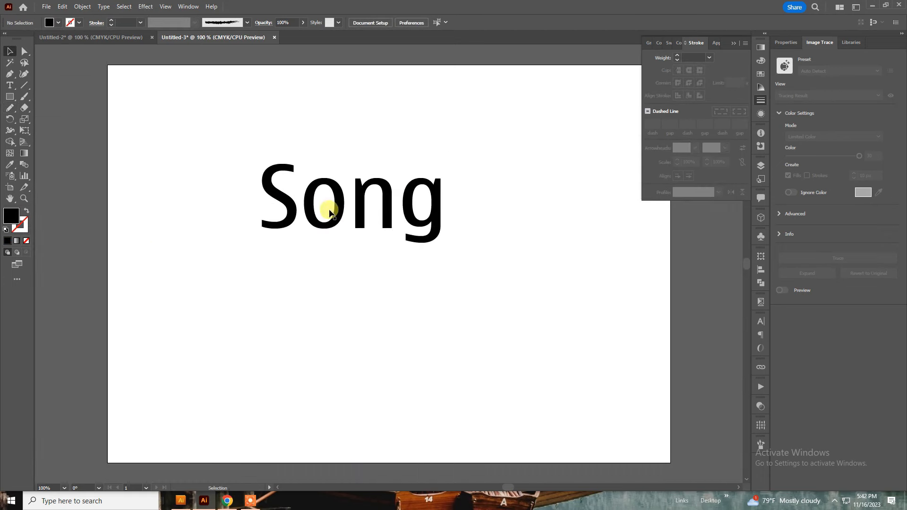
Step: Reposition and enlarge the word "Song" to about 352 pt wide, and convert it to outlines
drag(329, 211, 314, 270)
drag(434, 268, 500, 265)
right_click(354, 224)
click(388, 347)
Step: Switch to outline view and redraw the S's upper end with the Pencil tool as a curved, pointed flourish over the o
scroll(348, 275, up, 3)
key(ctrl+y)
click(10, 108)
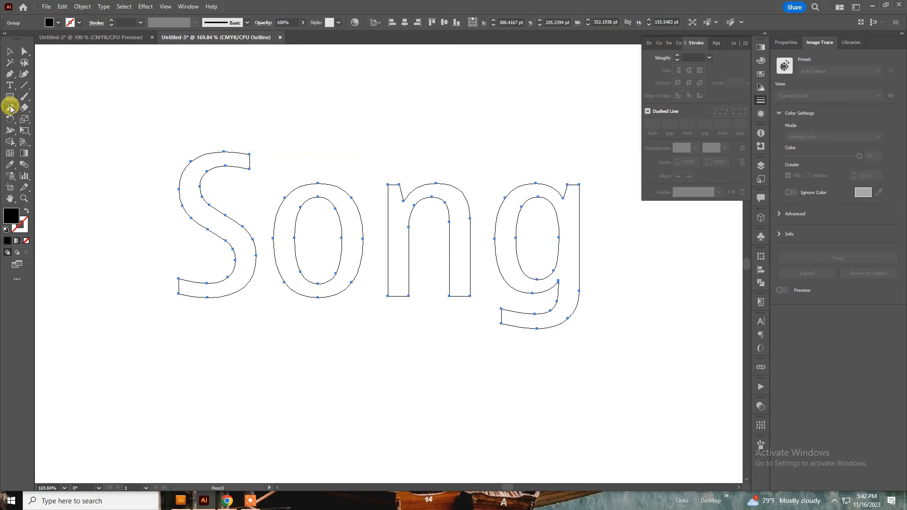
drag(272, 257, 323, 221)
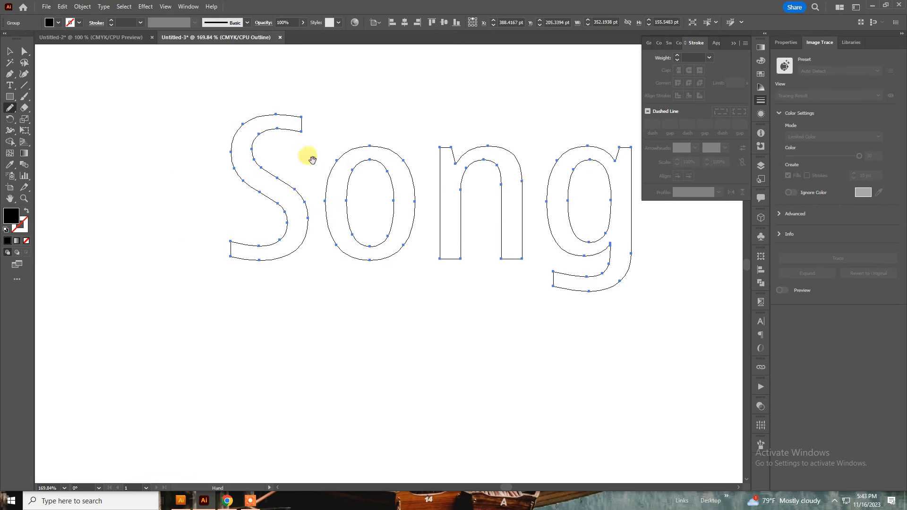
drag(323, 159, 269, 237)
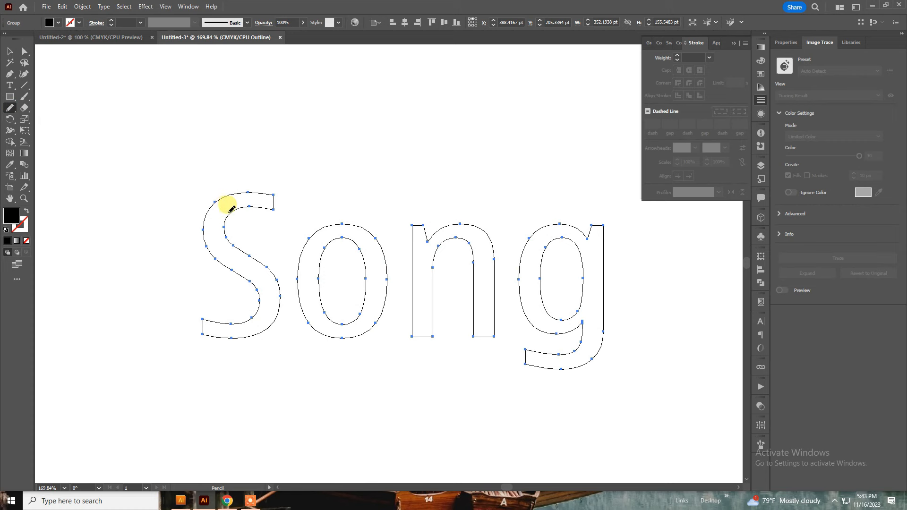
mouse_move(237, 204)
mouse_down()
mouse_move(300, 211)
mouse_move(353, 199)
mouse_move(374, 173)
mouse_up()
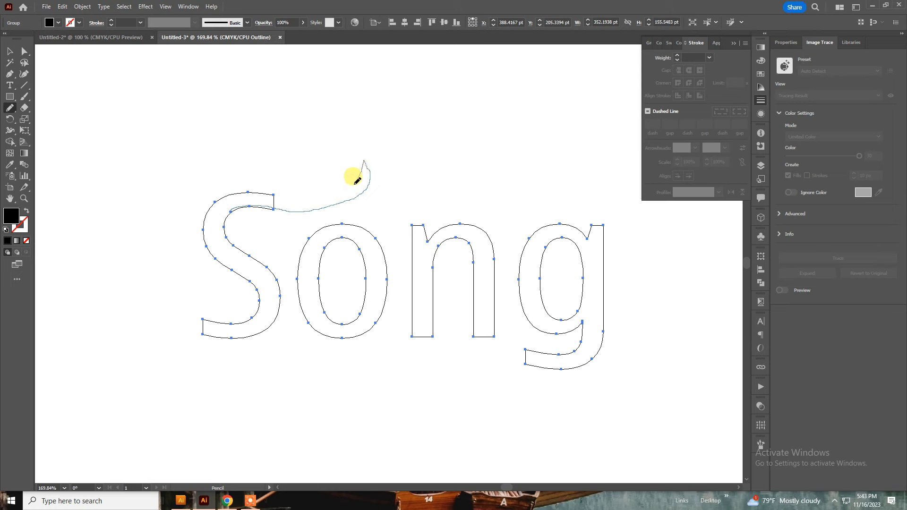
drag(342, 187, 262, 192)
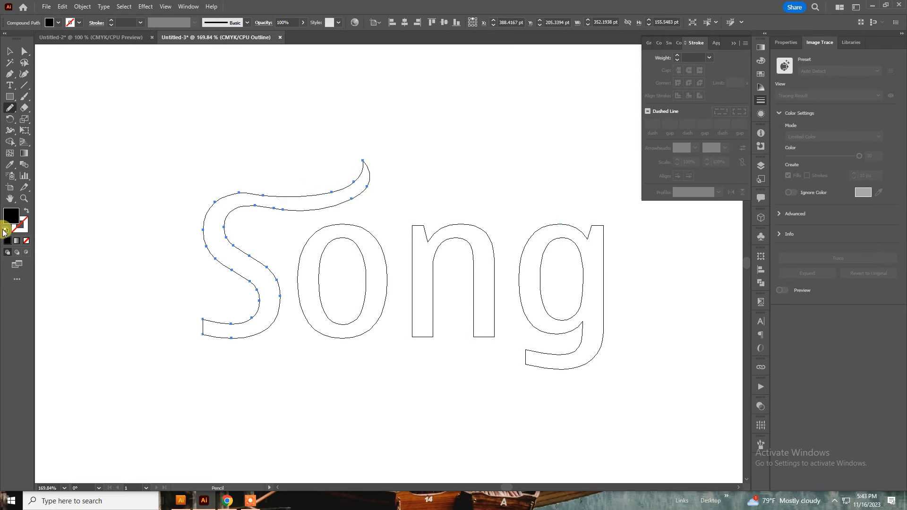
Step: Smooth the upper edge of the S's flourish, and redraw its lower end as an upturned, pointed tail
drag(292, 346, 313, 333)
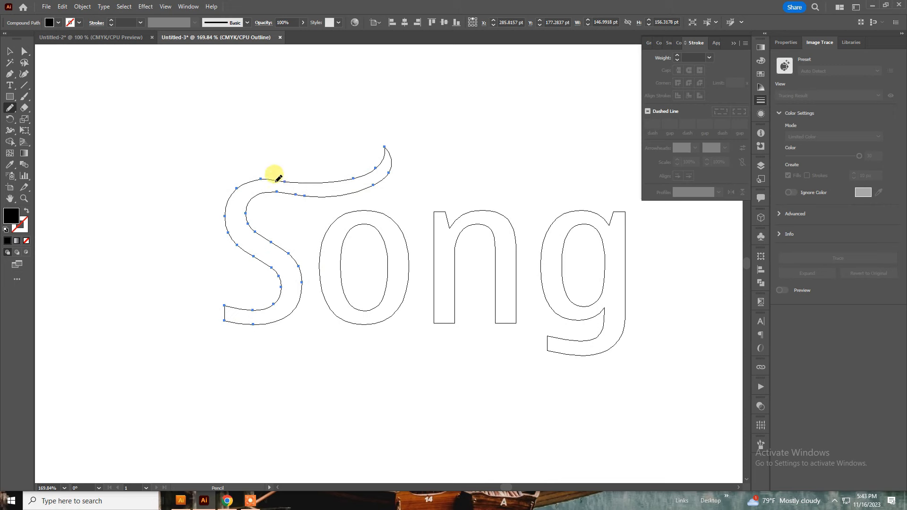
drag(273, 174, 363, 168)
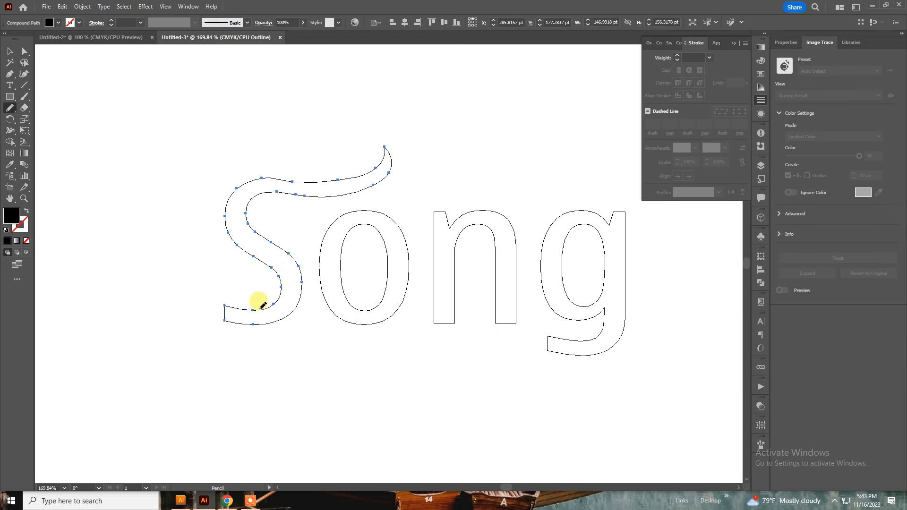
mouse_move(251, 310)
mouse_down()
mouse_move(216, 292)
mouse_move(214, 266)
mouse_move(193, 275)
mouse_up()
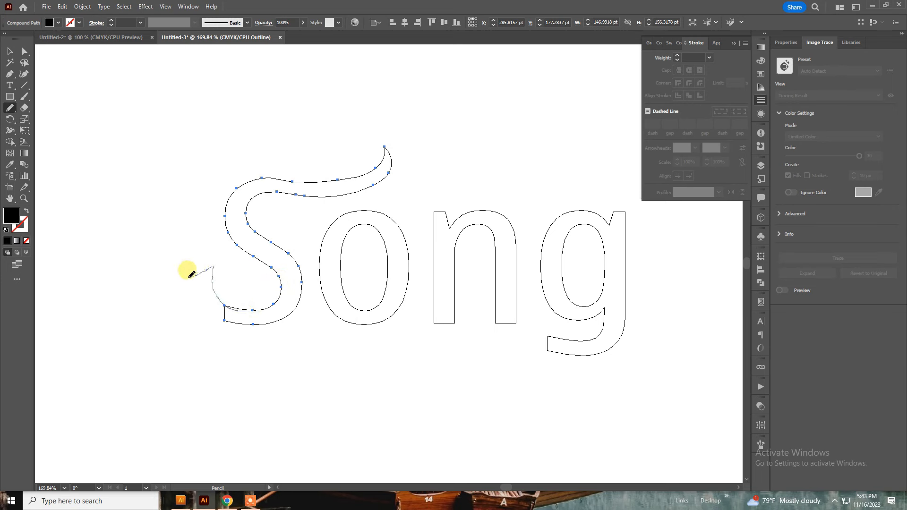
drag(225, 316, 226, 318)
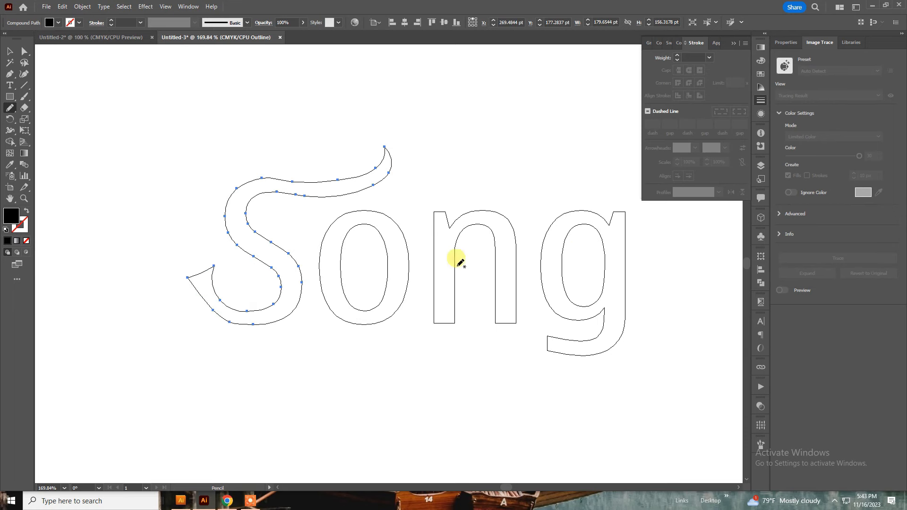
Step: Select the whole word, and redraw the lower edge of the o's inner opening to make it shorter and rounder
key(v)
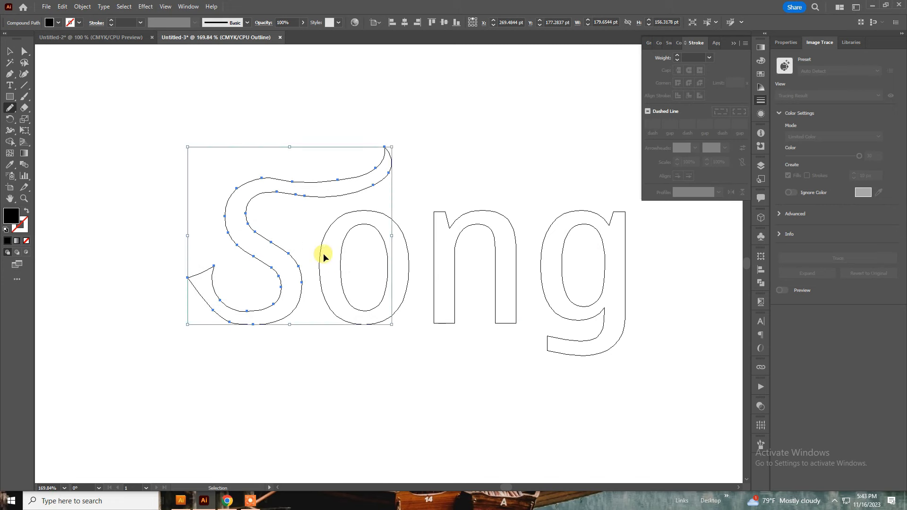
drag(363, 267, 364, 268)
key(n)
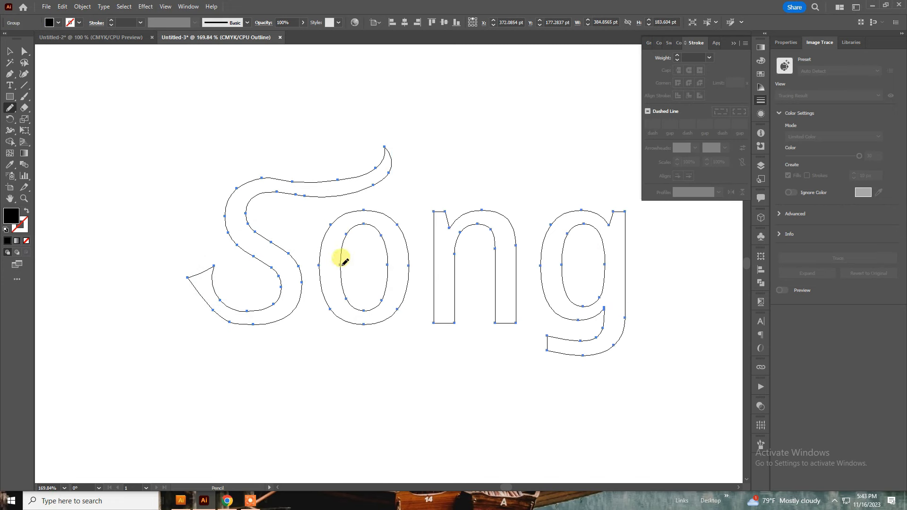
mouse_move(354, 276)
mouse_down()
mouse_move(377, 278)
mouse_move(387, 261)
mouse_up()
Step: Redraw the upper corner of the n's stem as a curved extension reaching toward the S's flourish
key(v)
drag(484, 254, 472, 219)
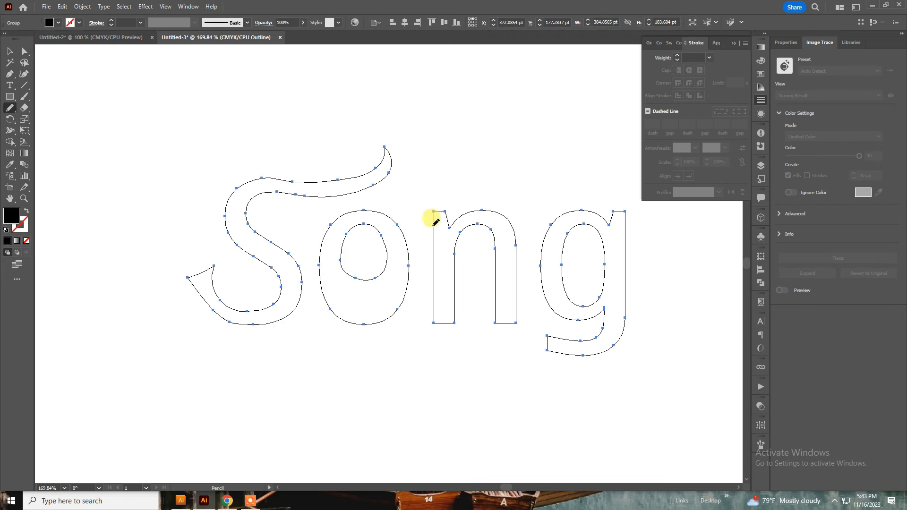
mouse_move(450, 226)
mouse_down()
mouse_move(451, 208)
mouse_move(418, 178)
mouse_move(402, 175)
mouse_move(396, 191)
mouse_up()
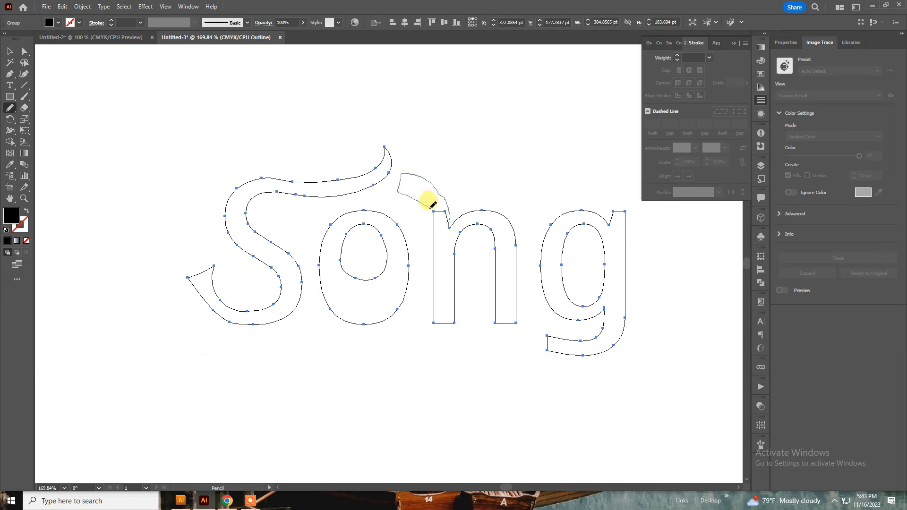
Step: Redraw the g's descender as a long tail sweeping down and curling back up beneath the n
key(v)
drag(594, 346, 567, 331)
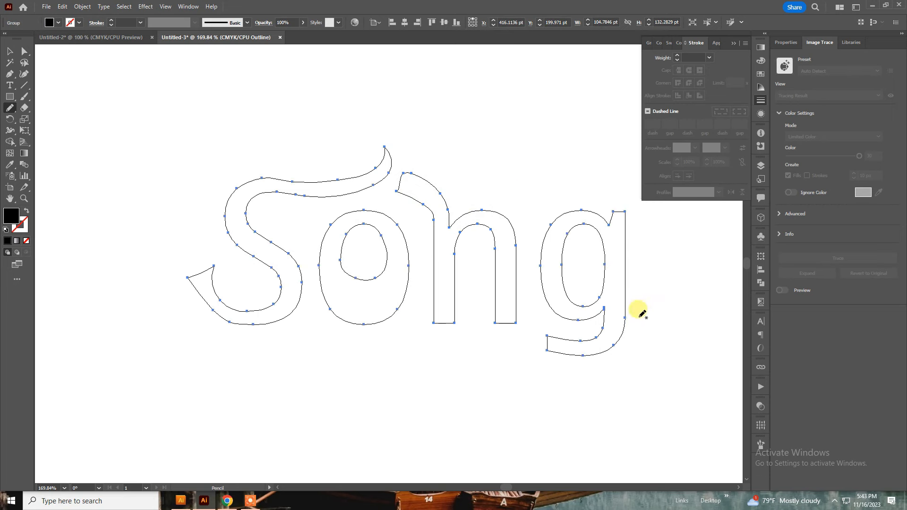
mouse_move(625, 318)
mouse_down()
mouse_move(594, 326)
mouse_move(560, 410)
mouse_move(488, 427)
mouse_move(466, 393)
mouse_move(476, 338)
mouse_move(502, 327)
mouse_move(507, 338)
mouse_move(477, 358)
mouse_move(484, 401)
mouse_move(530, 399)
mouse_move(560, 369)
mouse_move(584, 307)
mouse_up()
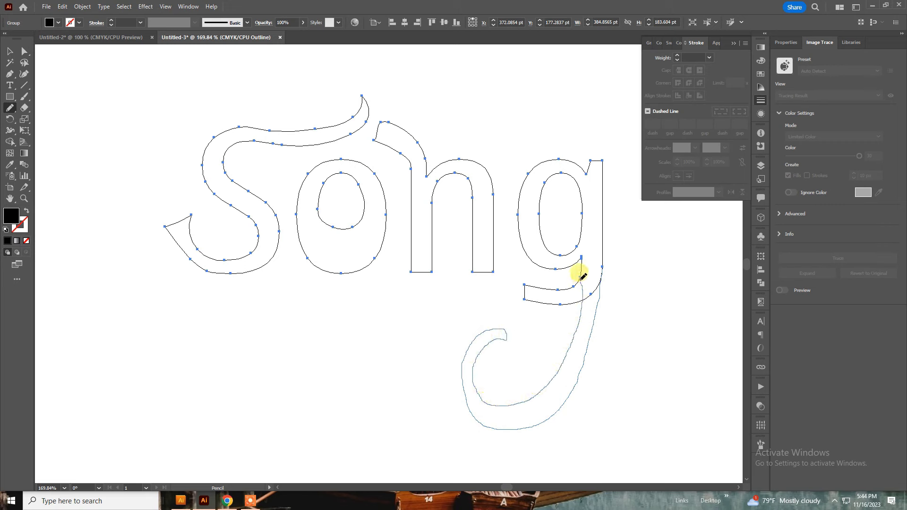
drag(582, 273, 581, 274)
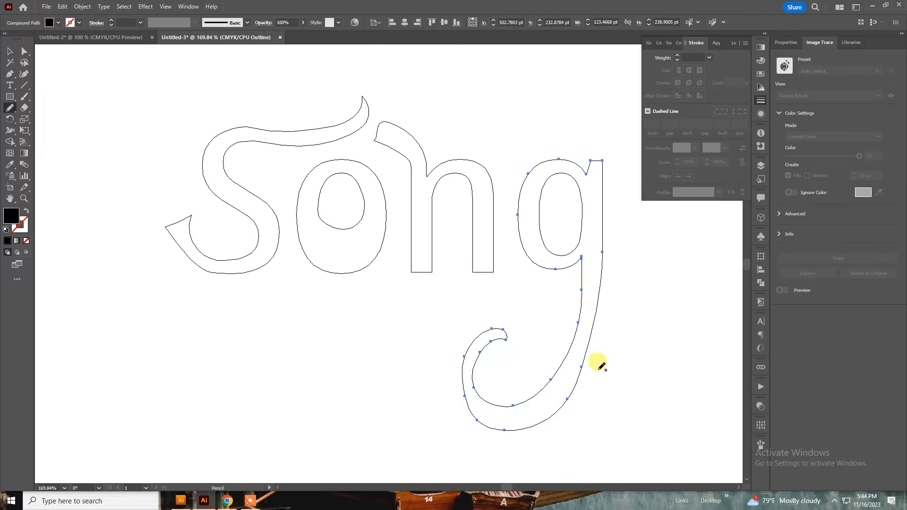
Step: Refine the edges of the g's long curled tail with pencil strokes, switching back to preview mode
mouse_move(476, 420)
mouse_down()
mouse_move(467, 405)
mouse_move(485, 319)
mouse_move(494, 327)
mouse_up()
drag(568, 398, 594, 354)
key(ctrl+y)
mouse_move(537, 401)
mouse_down()
mouse_move(594, 296)
mouse_move(604, 249)
mouse_move(596, 326)
mouse_move(548, 405)
mouse_up()
drag(584, 359, 600, 279)
drag(596, 331, 547, 415)
Step: Swap the g's fill and stroke to show it as a black outline, and refine its tail's outer curve
key(shift+x)
mouse_move(563, 385)
mouse_down()
mouse_move(459, 371)
mouse_move(457, 360)
mouse_move(537, 414)
mouse_move(456, 373)
mouse_up()
key(ctrl+z)
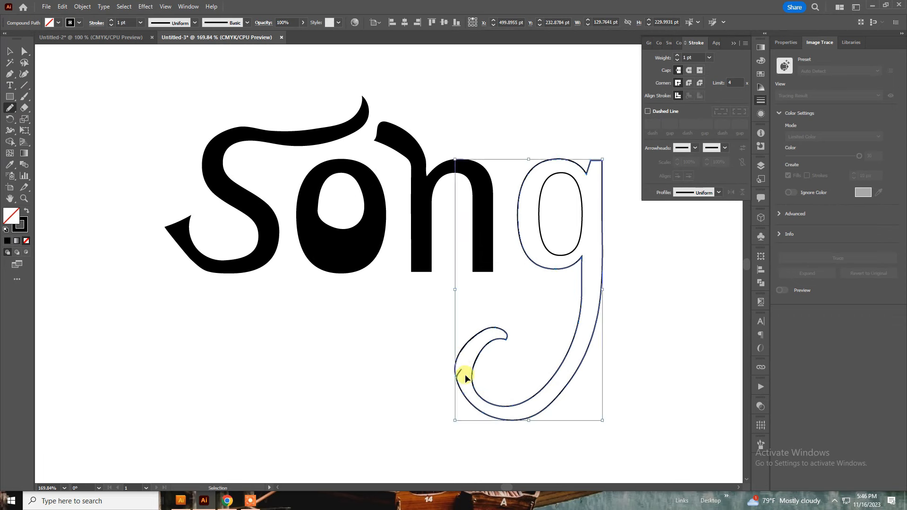
mouse_move(470, 333)
mouse_down()
mouse_move(460, 366)
mouse_move(504, 344)
mouse_move(462, 372)
mouse_move(478, 350)
mouse_move(547, 427)
mouse_up()
mouse_move(603, 300)
mouse_down()
mouse_move(589, 367)
mouse_move(562, 393)
mouse_up()
Step: Swap the S's fill and stroke, and smooth its lower tail and both edges of its upper flourish
key(v)
click(253, 257)
key(shift+x)
click(10, 108)
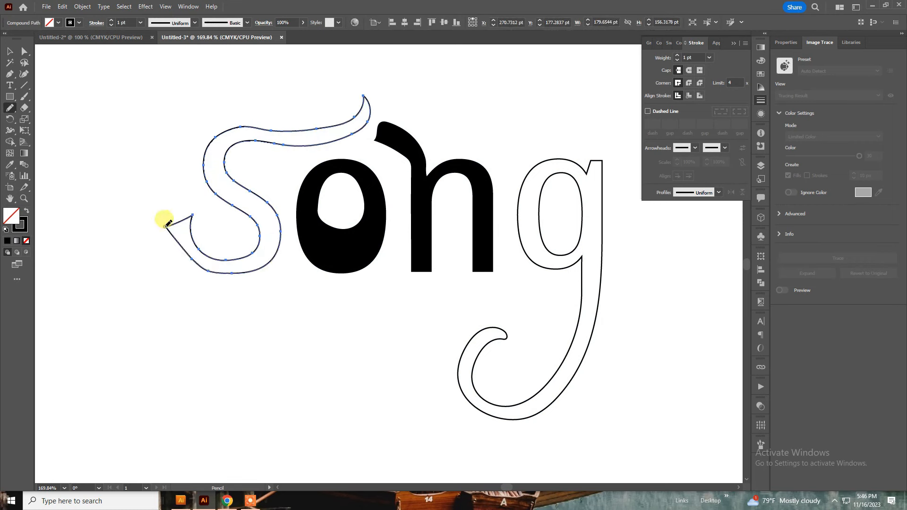
drag(166, 228, 271, 261)
mouse_move(304, 122)
mouse_down()
mouse_move(237, 116)
mouse_move(227, 126)
mouse_up()
drag(319, 141, 275, 142)
Step: Swap the n's fill and stroke, round off its upper extension, and smooth the joint with the arch
ctrl+click(408, 149)
key(shift+x)
mouse_move(420, 141)
mouse_down()
mouse_move(417, 127)
mouse_move(385, 147)
mouse_move(410, 193)
mouse_up()
drag(425, 168, 447, 160)
Step: Swap the o's fill and stroke, and refine the o's inner opening and the lower curve of the g's tail
ctrl+click(370, 213)
key(shift+x)
drag(321, 214, 318, 192)
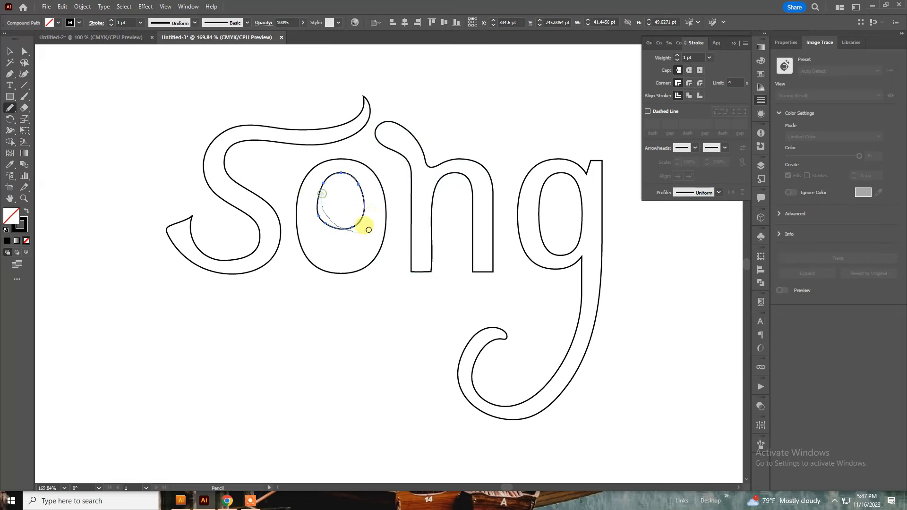
ctrl+click(590, 348)
drag(541, 428, 518, 413)
Step: Select the whole lettering, swap its fill and stroke back to a solid black fill, and deselect it
ctrl+click(351, 223)
key(shift+x)
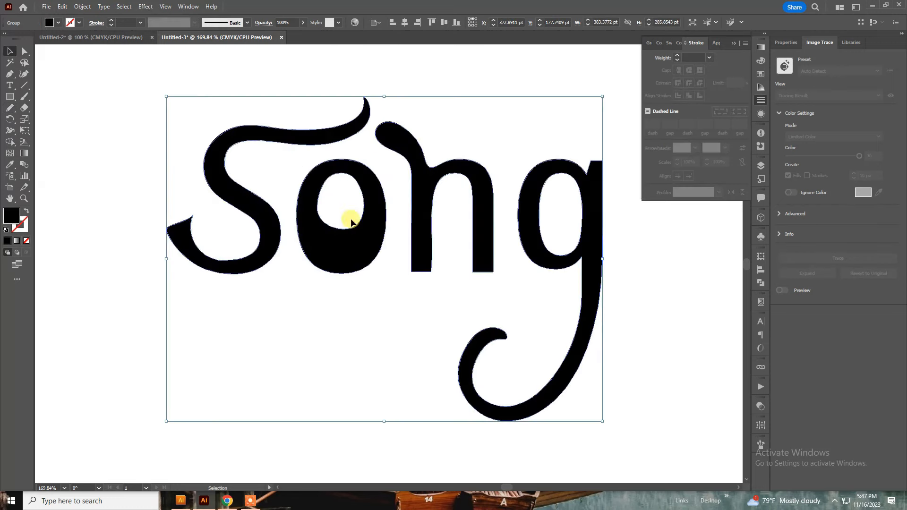
click(346, 356)
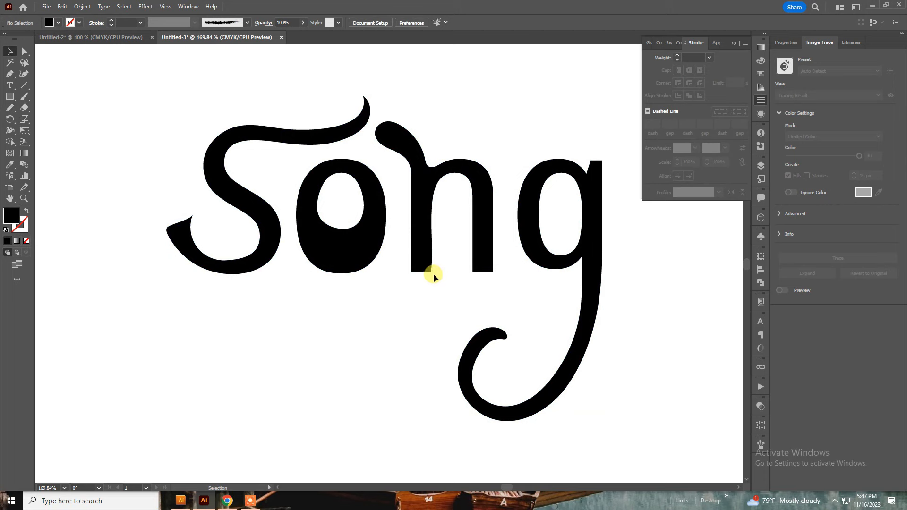
key(ctrl+minus)
key(ctrl+minus)
key(ctrl+minus)
key(ctrl+minus)
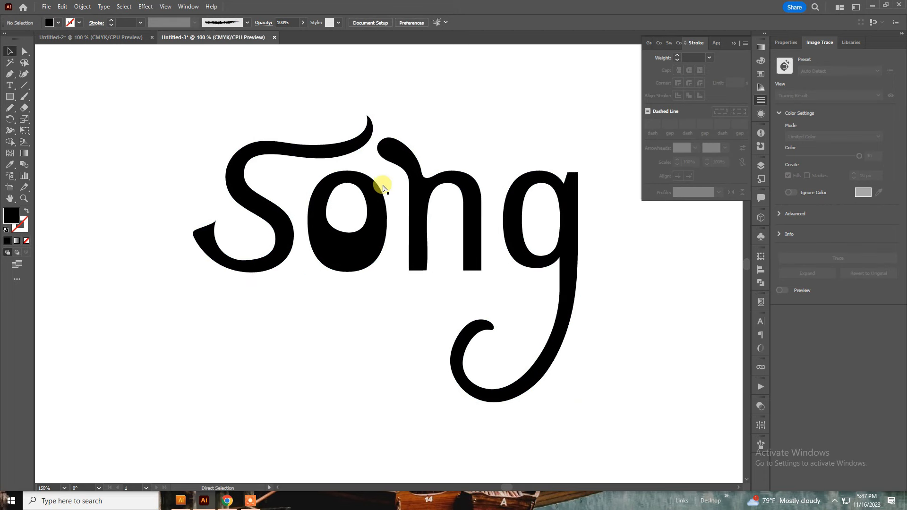